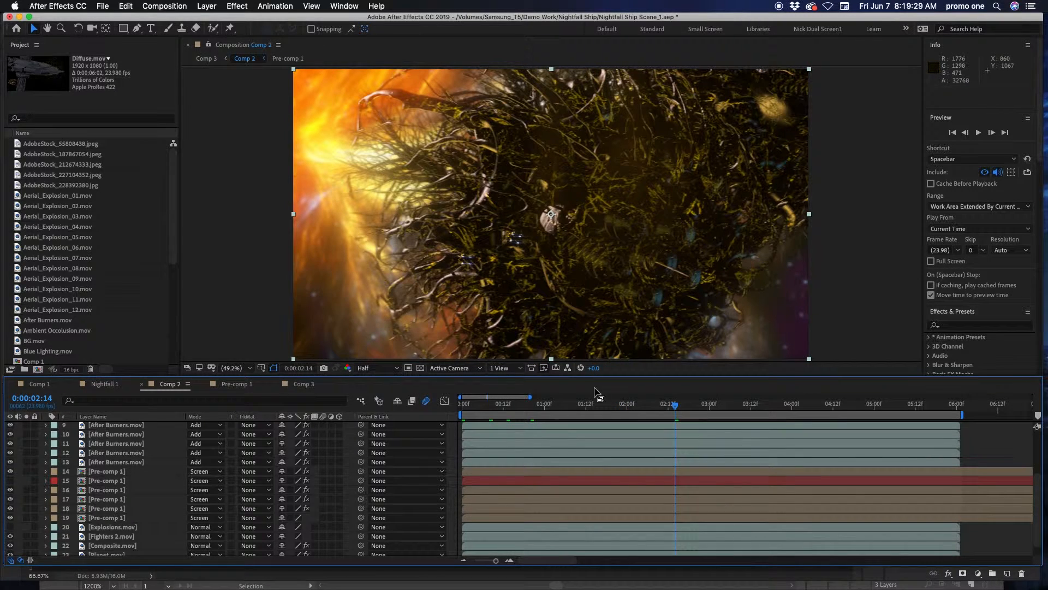
Rewind Comp 2 to its first frame, and in Comp 1 toggle Parallel Light 1's visibility to compare the ship with and without it
{"action": "left_click_drag", "start_coordinate": [594, 407], "coordinate": [448, 420]}
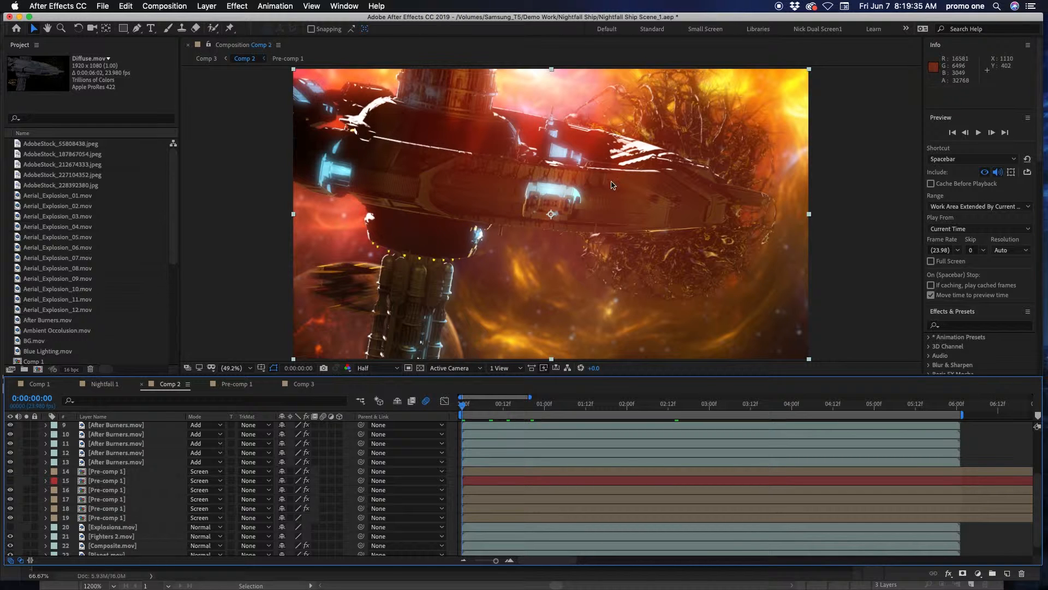
{"action": "left_click", "coordinate": [39, 384]}
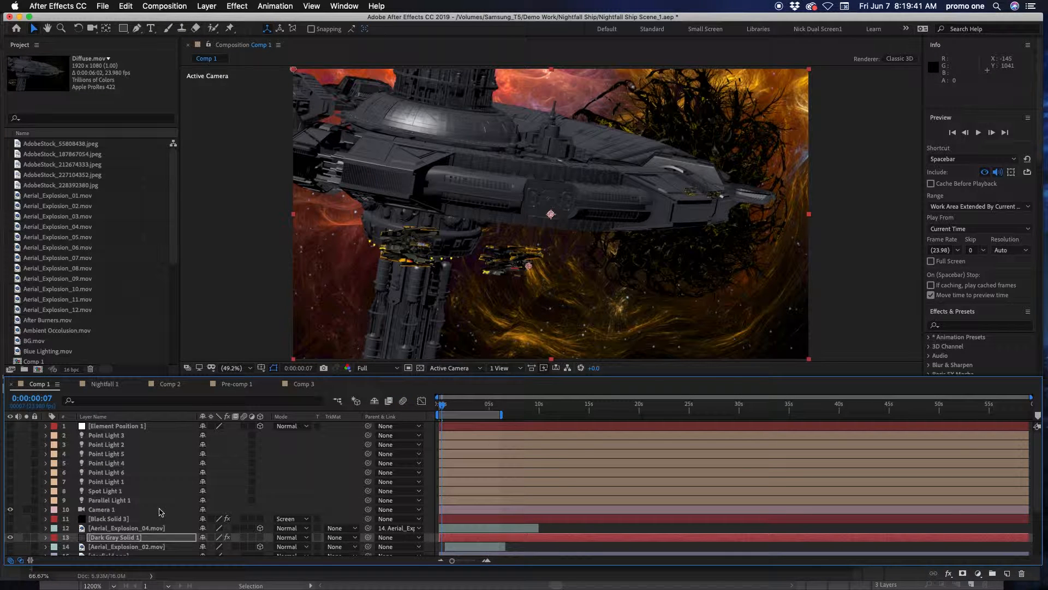
{"action": "left_click", "coordinate": [61, 501]}
{"action": "left_click", "coordinate": [10, 501]}
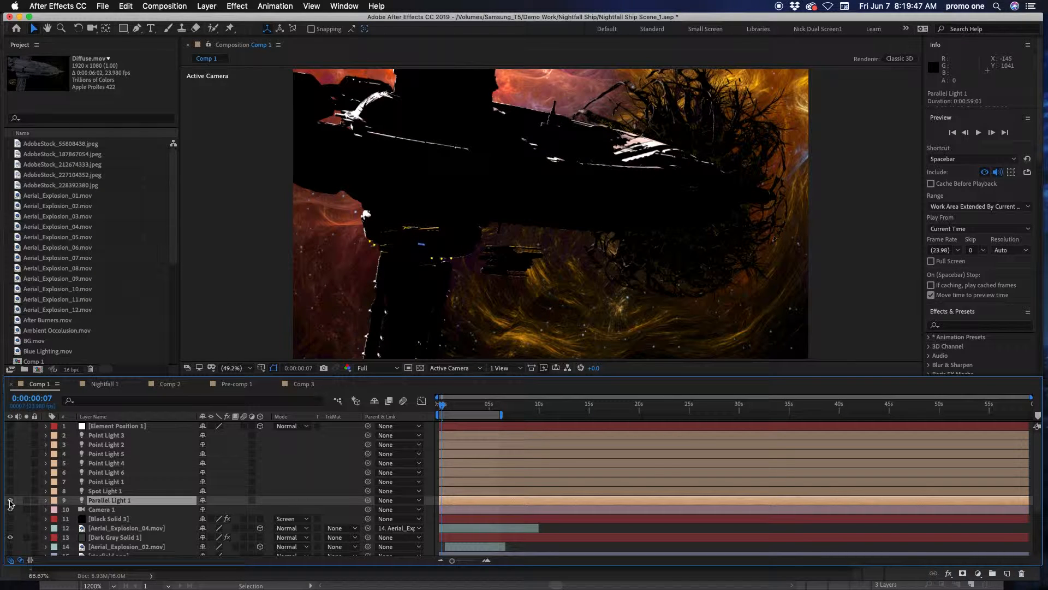
{"action": "left_click", "coordinate": [10, 501]}
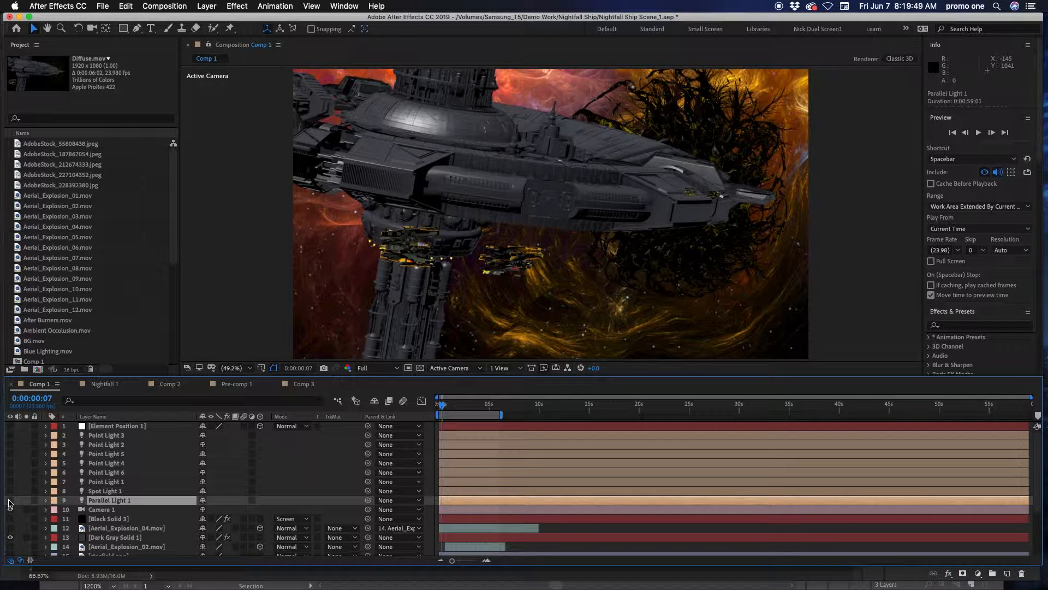
{"action": "left_click", "coordinate": [10, 501]}
{"action": "left_click", "coordinate": [10, 501]}
{"action": "left_click", "coordinate": [10, 500]}
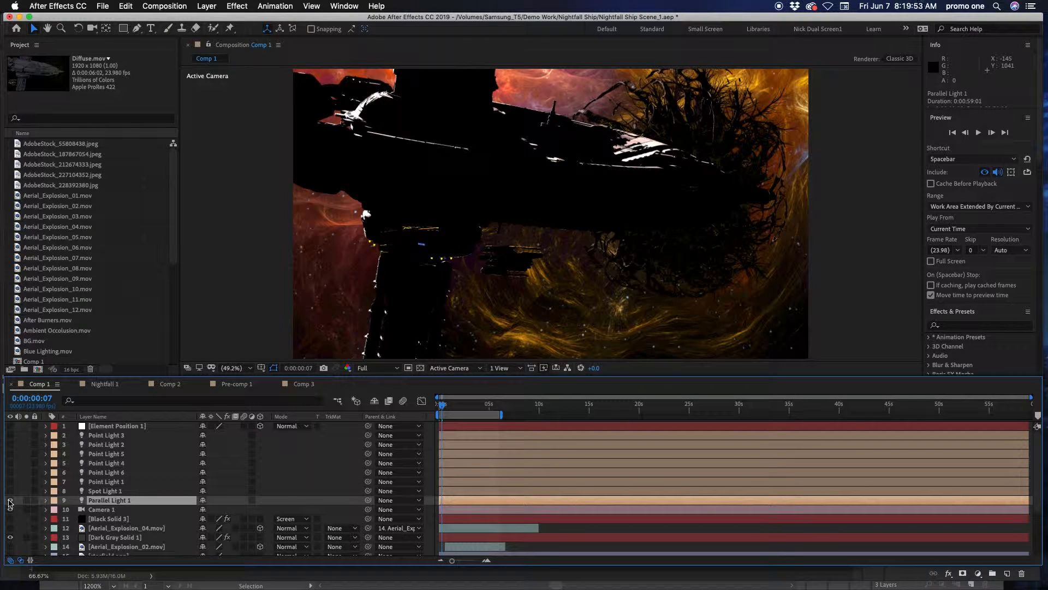
{"action": "left_click", "coordinate": [10, 501]}
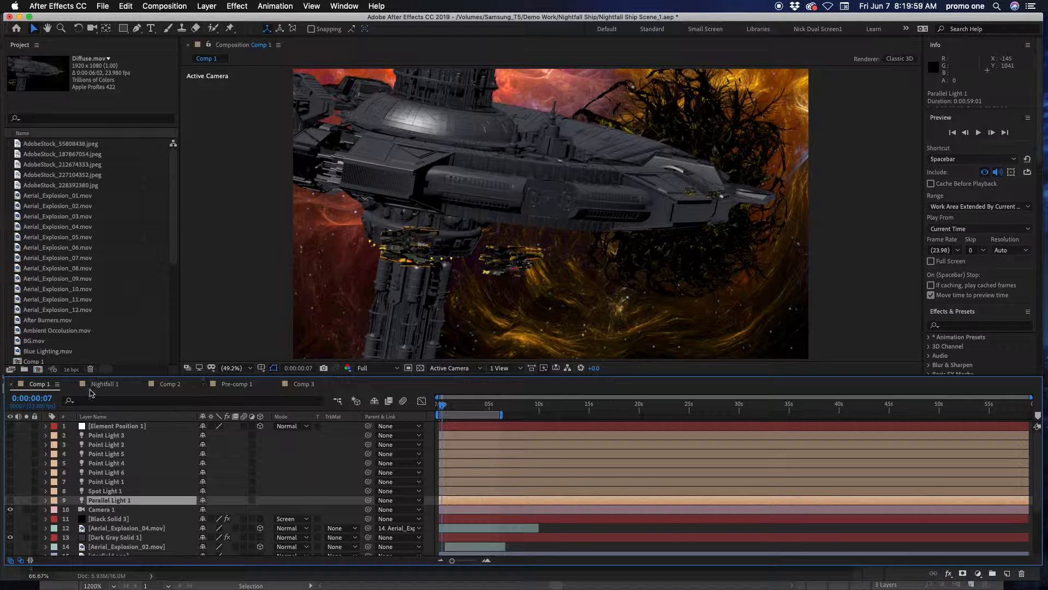
Select the Dark Gray Solid 1 layer and open its Element effect's Scene Setup from the Effect Controls
{"action": "left_click", "coordinate": [551, 242]}
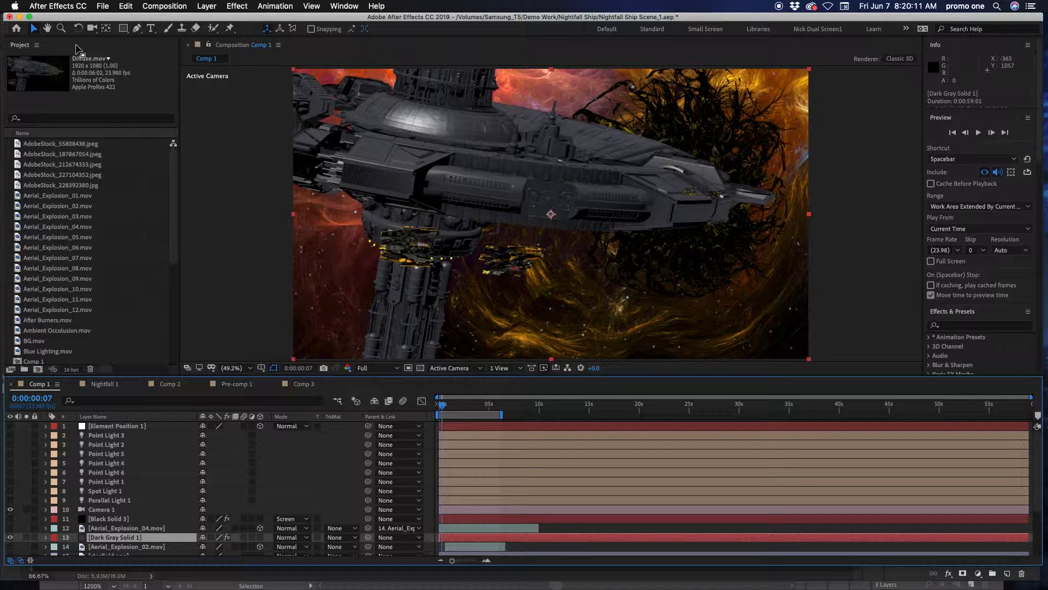
{"action": "left_click", "coordinate": [37, 45]}
{"action": "key", "text": "Escape"}
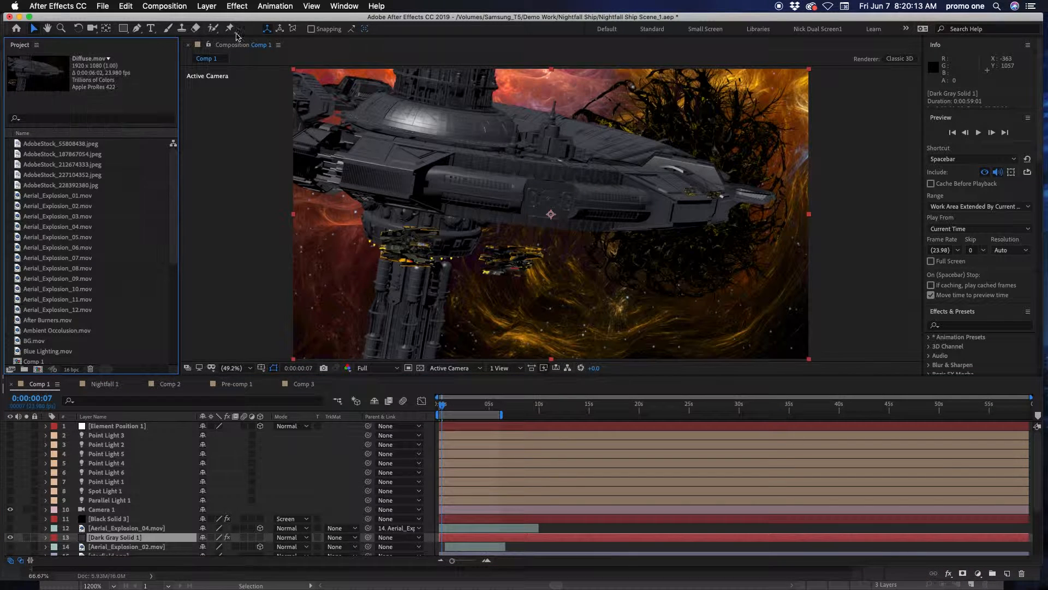
{"action": "left_click", "coordinate": [344, 6]}
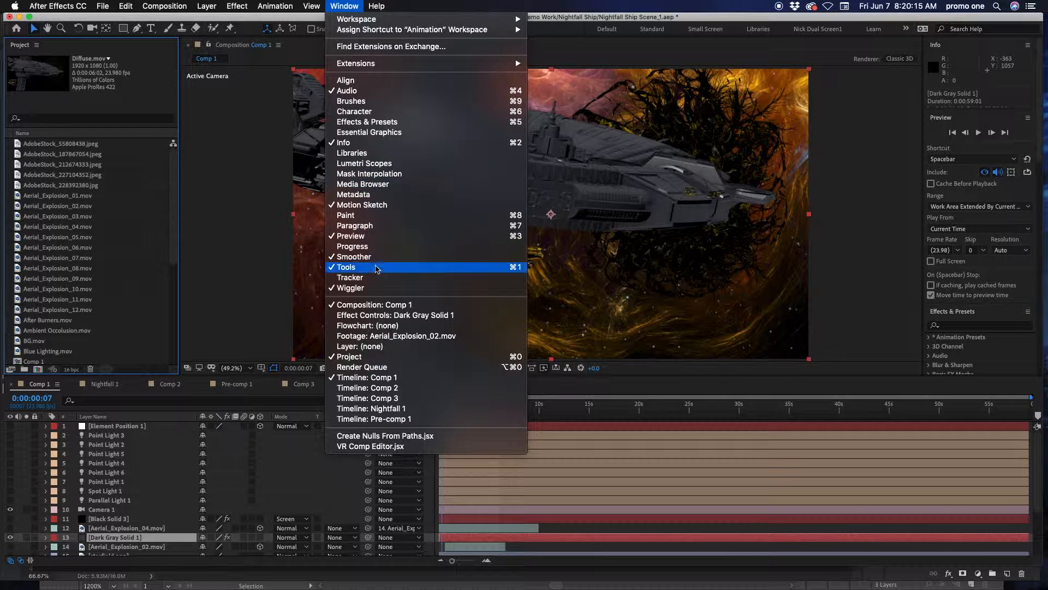
{"action": "left_click", "coordinate": [387, 316]}
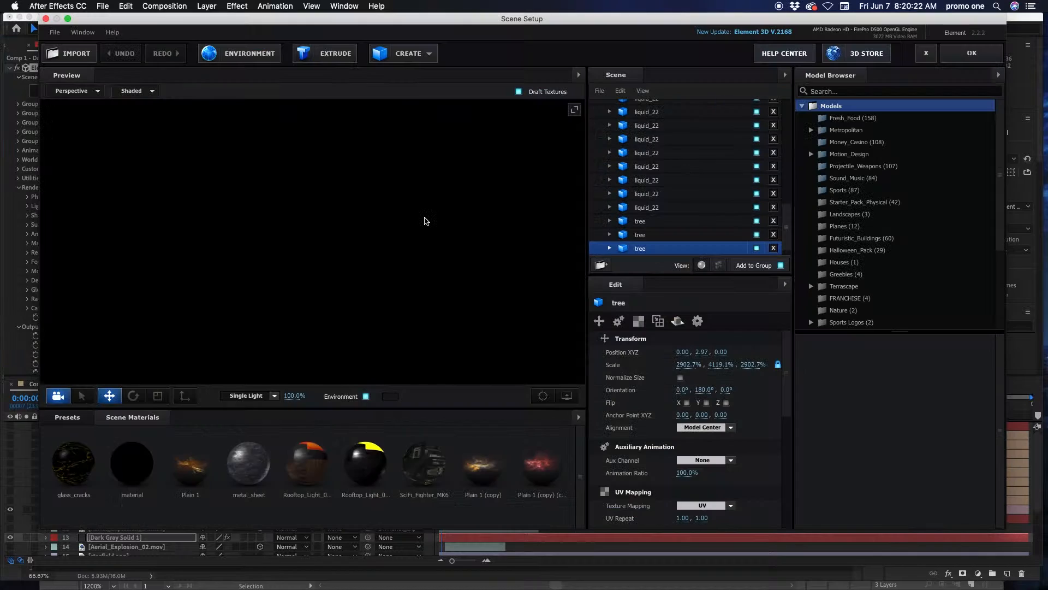
Orbit around the tree model in the scene preview to examine it, and go to the first models in the scene list
{"action": "left_click_drag", "start_coordinate": [390, 288], "coordinate": [468, 284]}
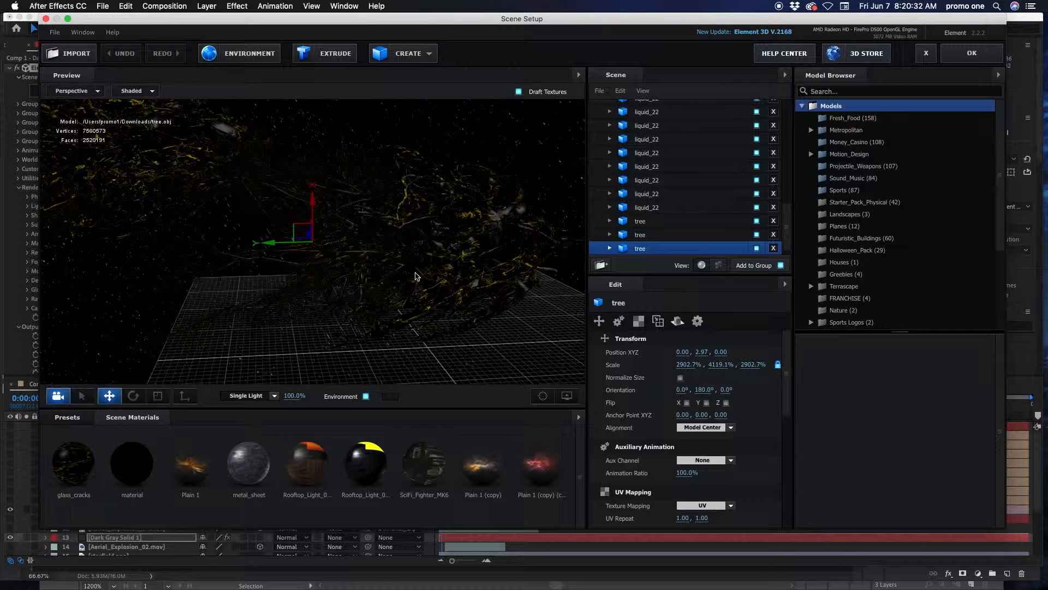
{"action": "left_click_drag", "start_coordinate": [438, 274], "coordinate": [384, 268]}
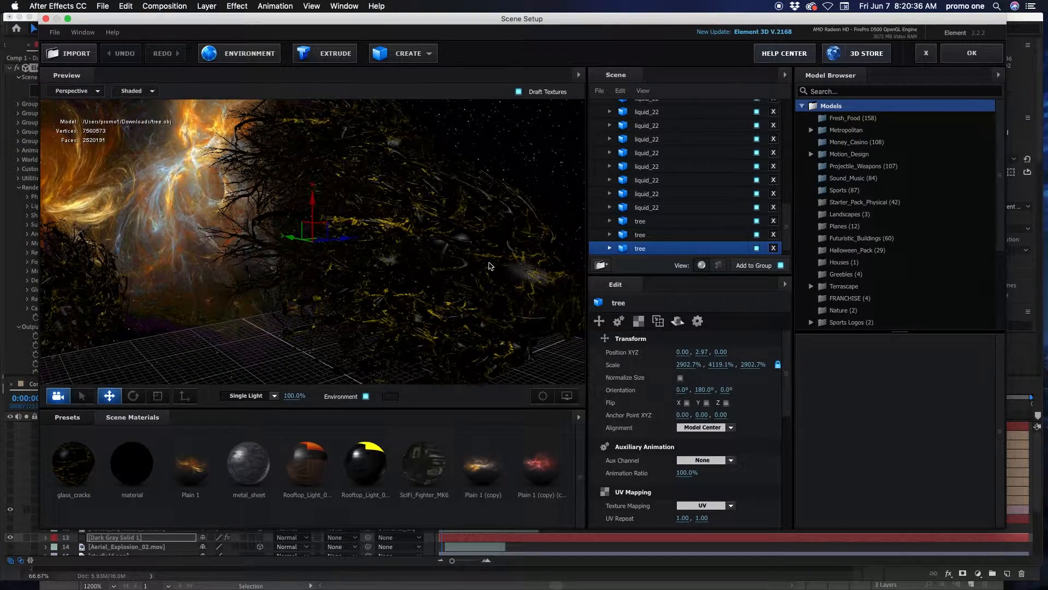
{"action": "left_click_drag", "start_coordinate": [472, 260], "coordinate": [415, 273]}
{"action": "left_click_drag", "start_coordinate": [787, 240], "coordinate": [783, 137]}
{"action": "left_click_drag", "start_coordinate": [227, 303], "coordinate": [312, 293]}
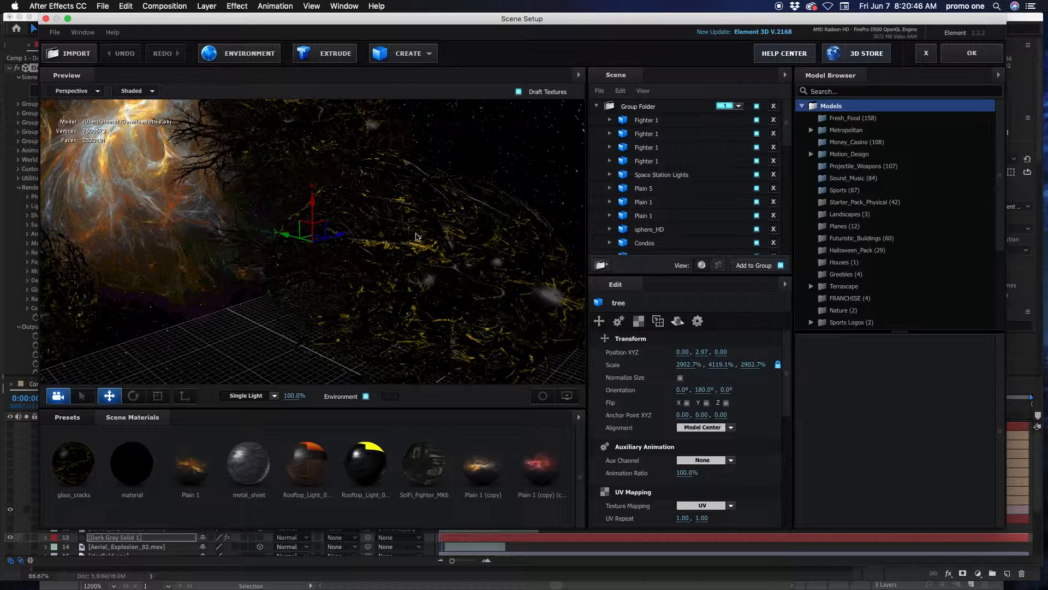
Select the Space Station Lights model and inspect the station and nearby fighters from several angles
{"action": "left_click", "coordinate": [676, 176]}
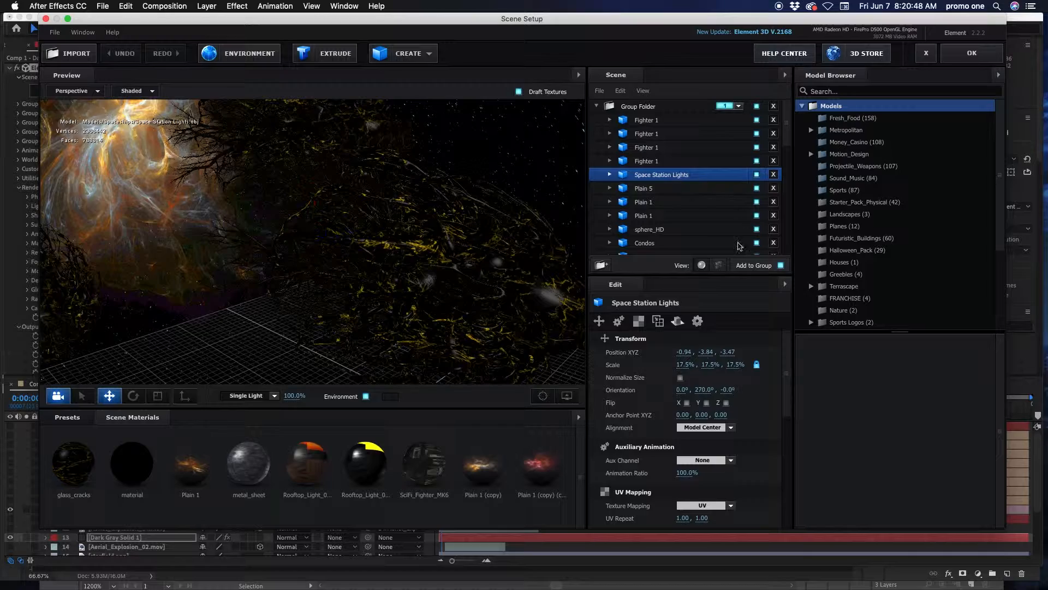
{"action": "left_click_drag", "start_coordinate": [319, 275], "coordinate": [384, 261]}
{"action": "scroll", "coordinate": [395, 266], "scroll_direction": "up", "scroll_amount": 5}
{"action": "left_click_drag", "start_coordinate": [274, 288], "coordinate": [307, 277]}
{"action": "scroll", "coordinate": [313, 292], "scroll_direction": "up", "scroll_amount": 5}
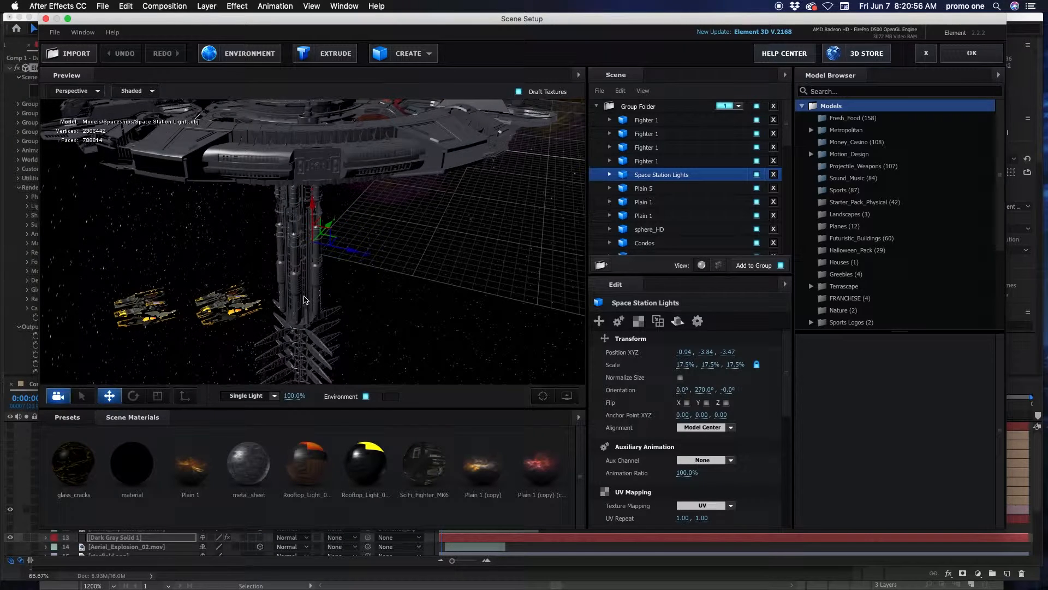
{"action": "scroll", "coordinate": [328, 306], "scroll_direction": "up", "scroll_amount": 4}
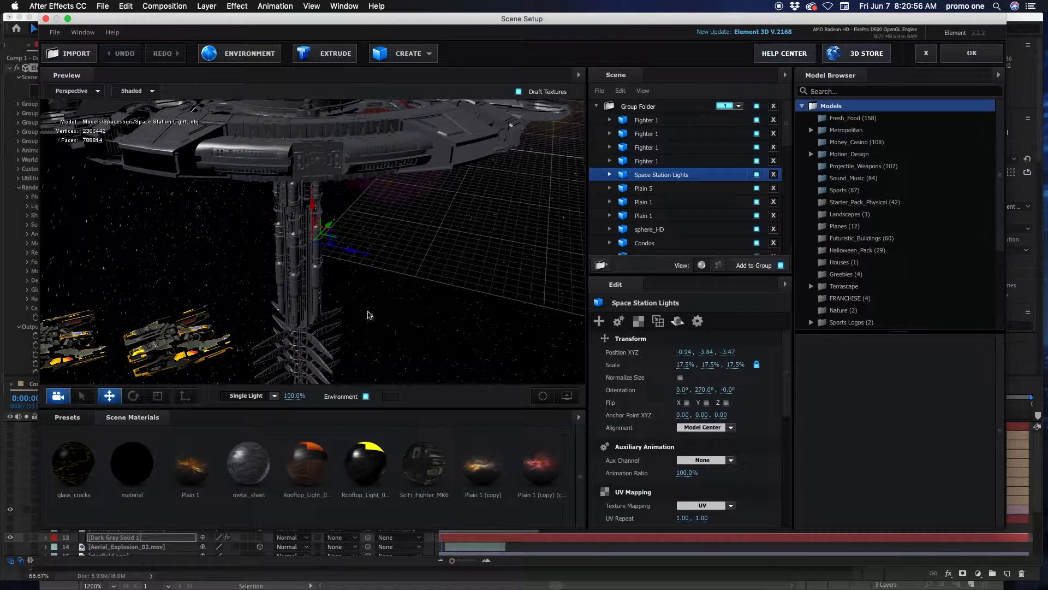
Select the fourth Fighter 1 model, inspect it in the preview, and accept the scene setup
{"action": "left_click", "coordinate": [648, 161]}
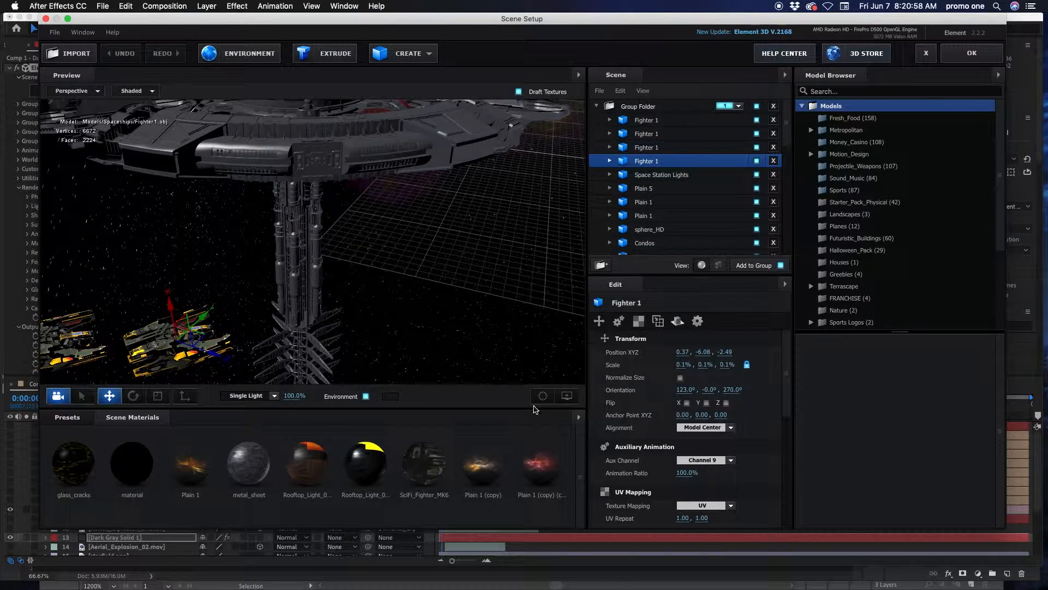
{"action": "left_click", "coordinate": [543, 396]}
{"action": "left_click_drag", "start_coordinate": [440, 297], "coordinate": [473, 285]}
{"action": "left_click", "coordinate": [971, 60]}
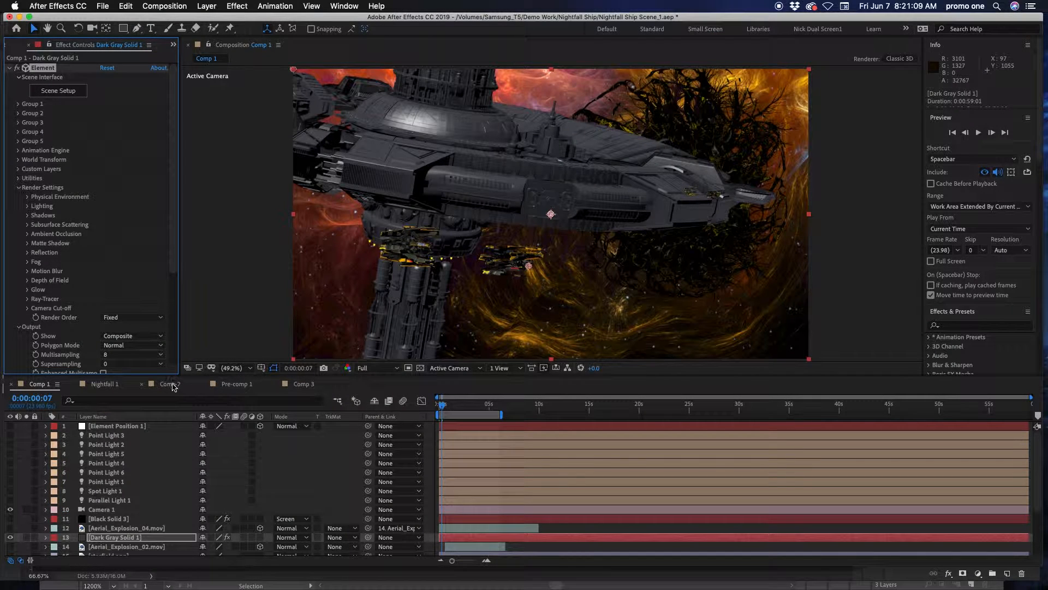
In Comp 2, turn off the visibility of every layer except Planet.mov
{"action": "left_click", "coordinate": [170, 384]}
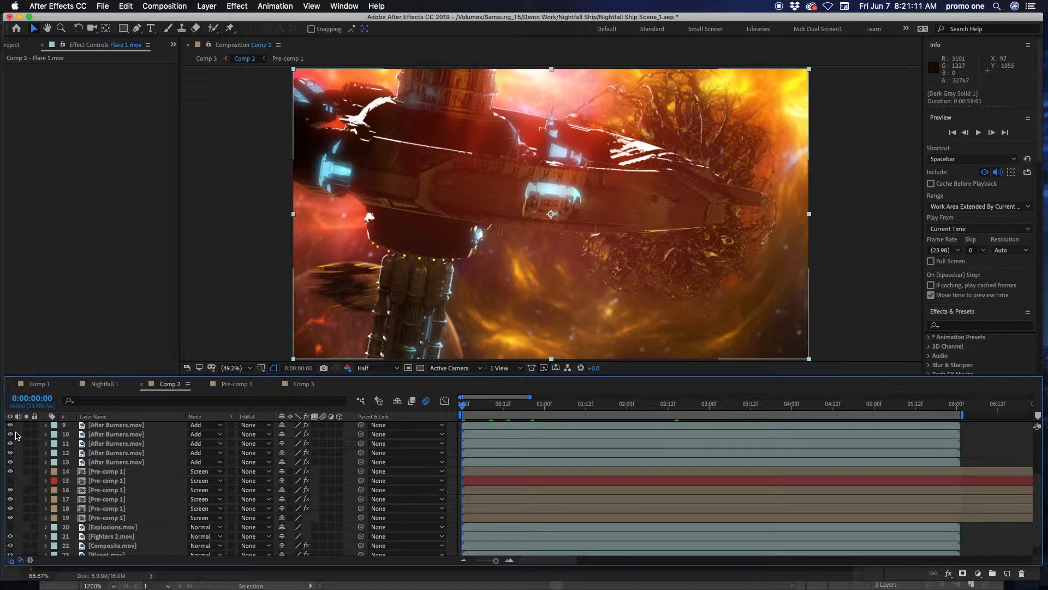
{"action": "scroll", "coordinate": [17, 439], "scroll_direction": "up", "scroll_amount": 4}
{"action": "left_click_drag", "start_coordinate": [9, 426], "coordinate": [9, 496]}
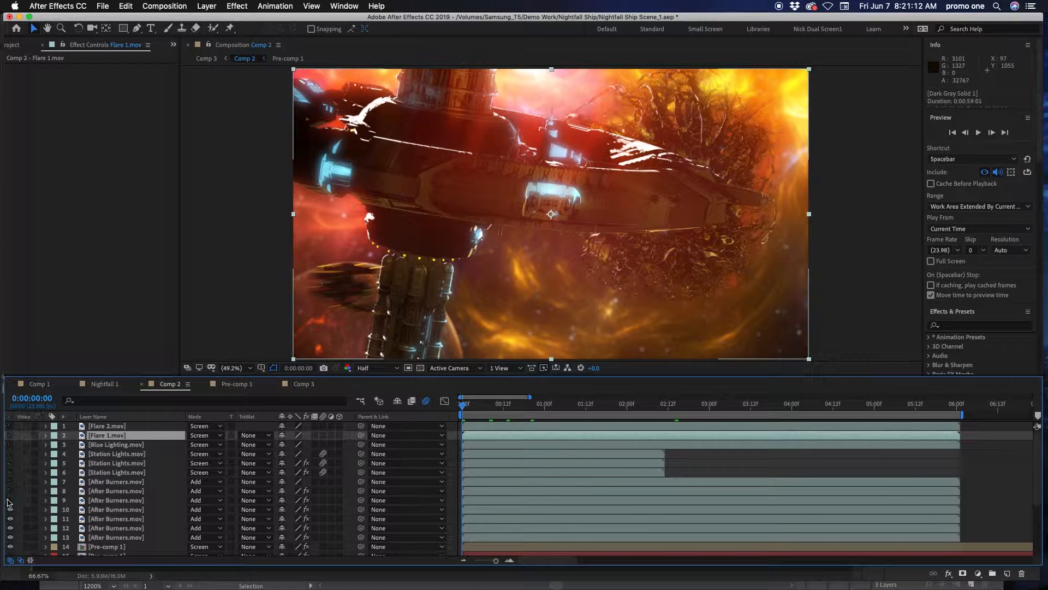
{"action": "left_click_drag", "start_coordinate": [7, 554], "coordinate": [8, 553]}
{"action": "scroll", "coordinate": [20, 502], "scroll_direction": "down", "scroll_amount": 5}
{"action": "left_click_drag", "start_coordinate": [10, 476], "coordinate": [11, 531]}
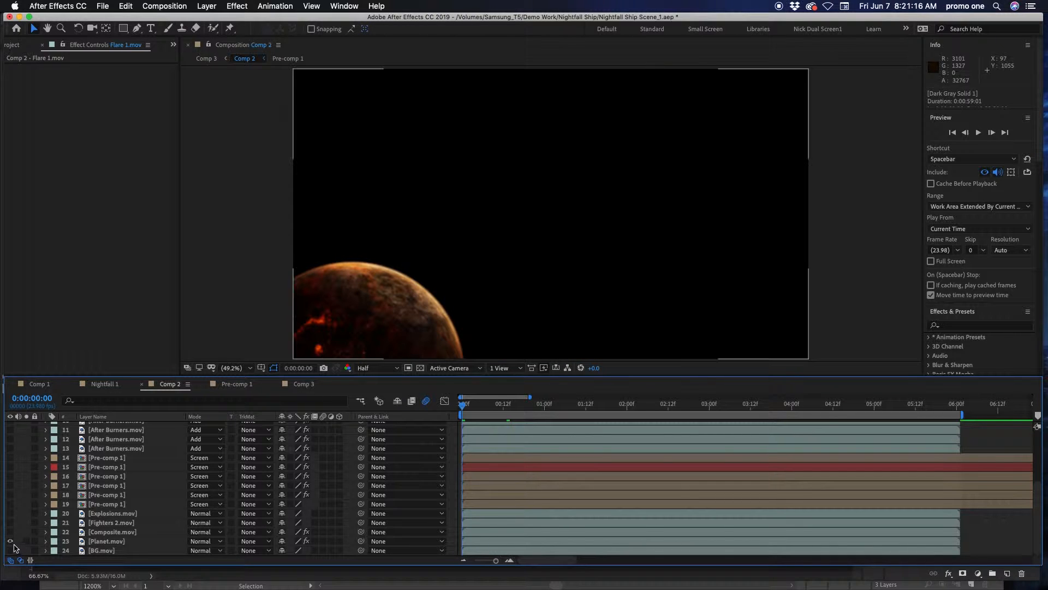
Check the Planet.mov layer by toggling its visibility, and turn on the Composite.mov layer
{"action": "left_click", "coordinate": [10, 541]}
{"action": "left_click", "coordinate": [10, 541]}
{"action": "left_click", "coordinate": [98, 543]}
{"action": "left_click", "coordinate": [109, 533]}
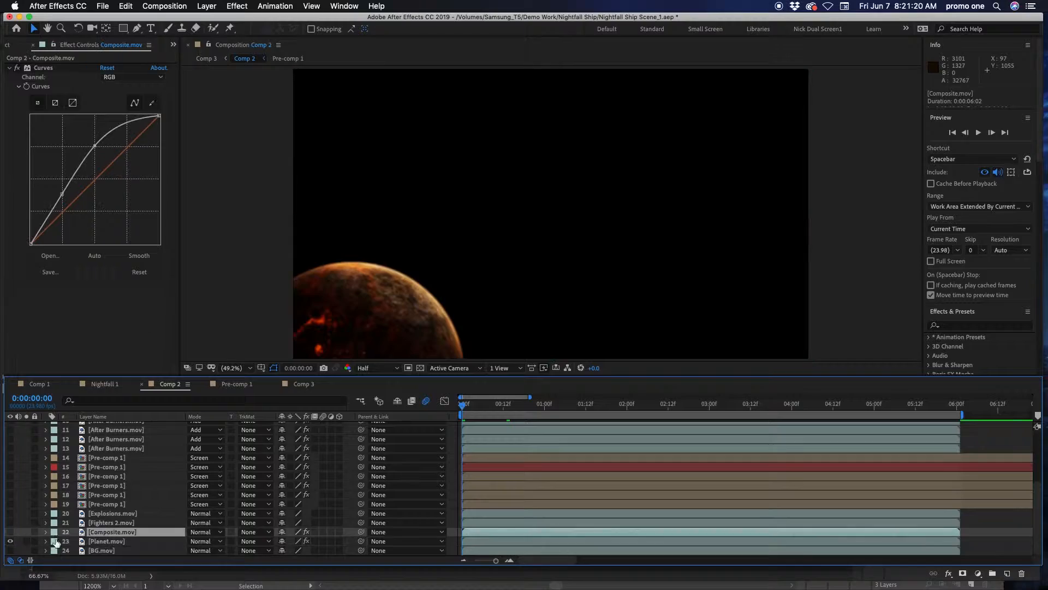
{"action": "left_click", "coordinate": [10, 533]}
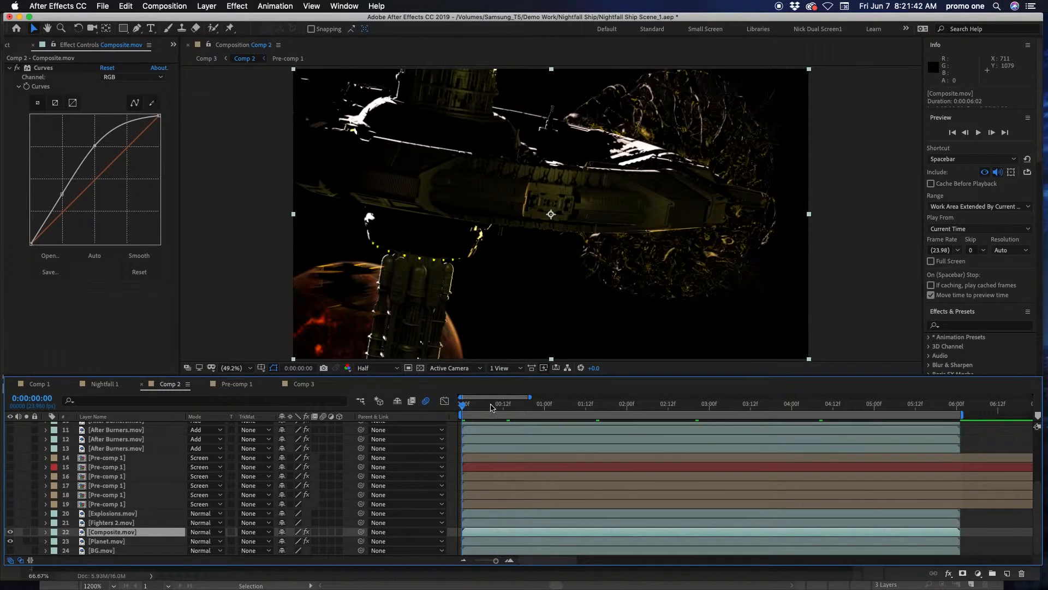
Turn on the Fighters 2.mov layer, preview the fighters' motion along the timeline and return to the first frame
{"action": "left_click_drag", "start_coordinate": [493, 407], "coordinate": [437, 439]}
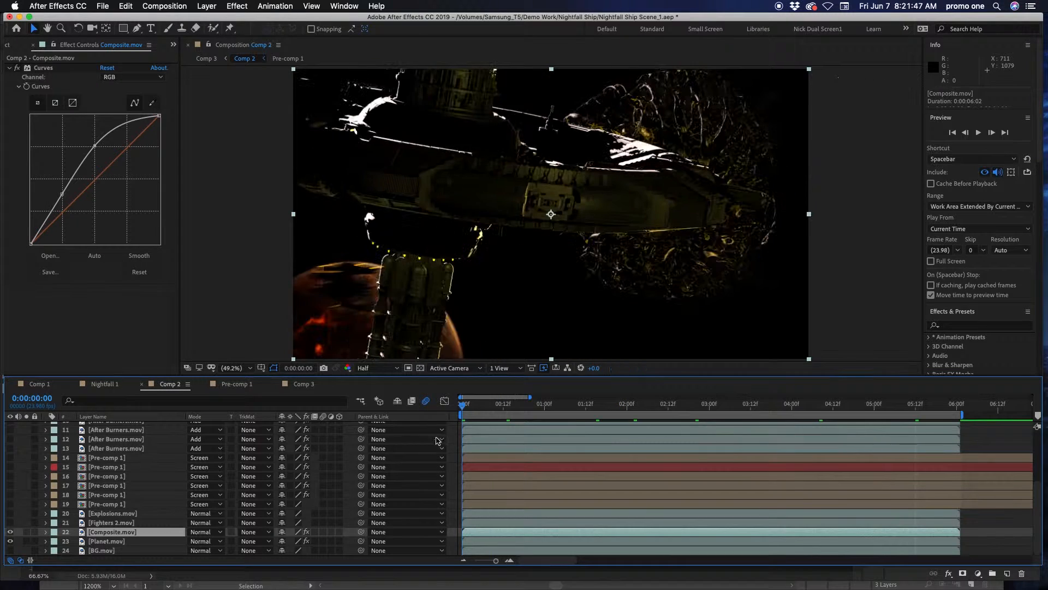
{"action": "left_click", "coordinate": [115, 523]}
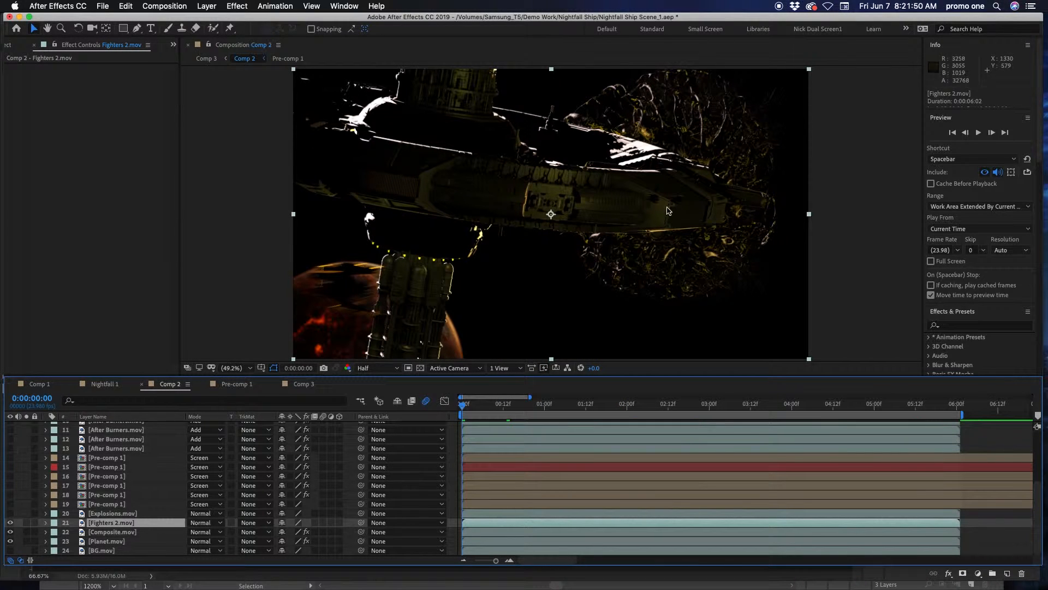
{"action": "key", "text": "space"}
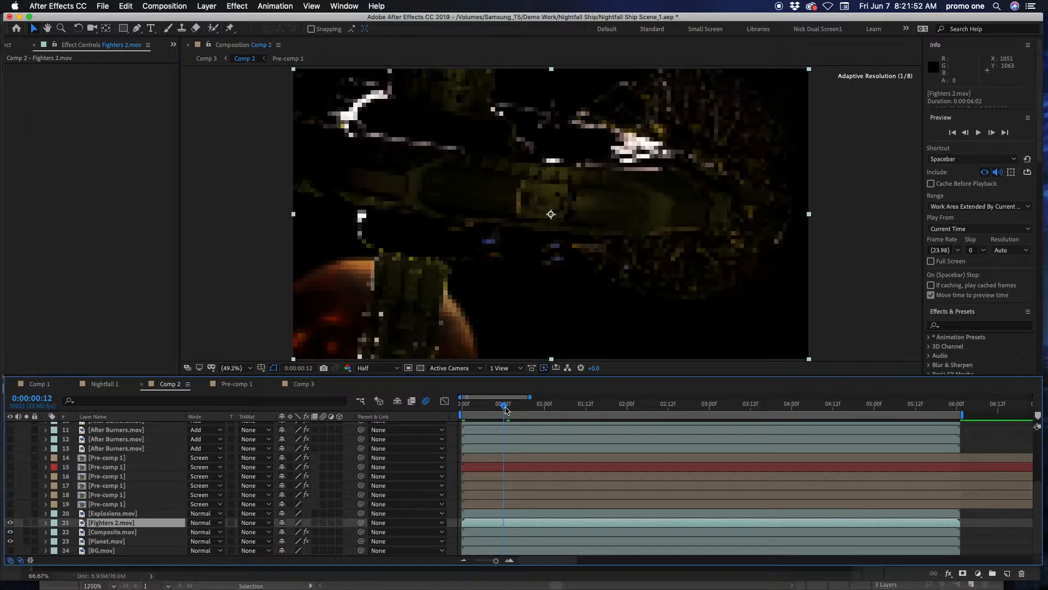
{"action": "key", "text": "space"}
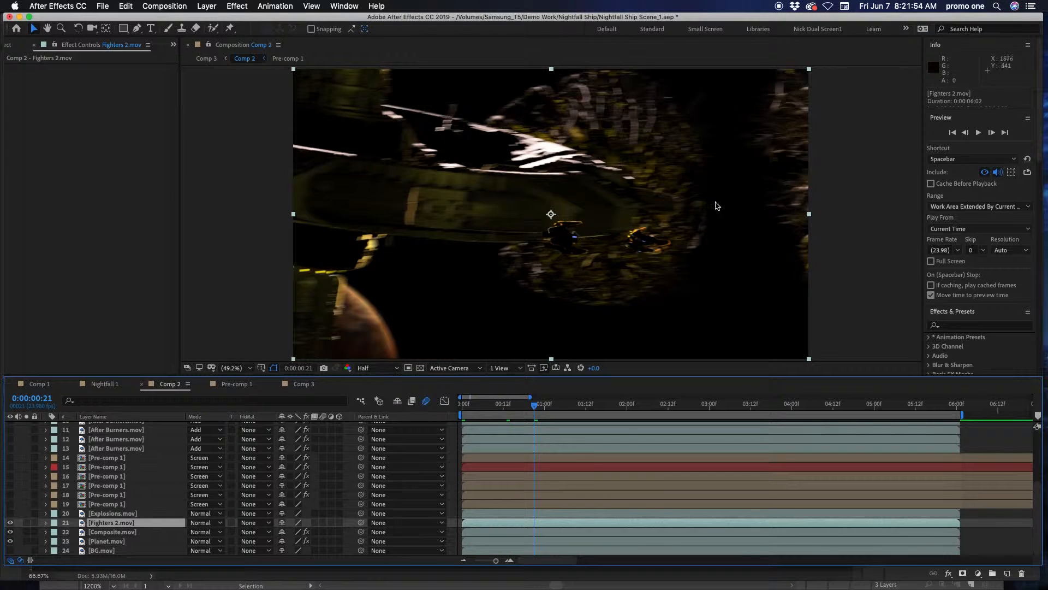
{"action": "left_click_drag", "start_coordinate": [506, 406], "coordinate": [371, 421]}
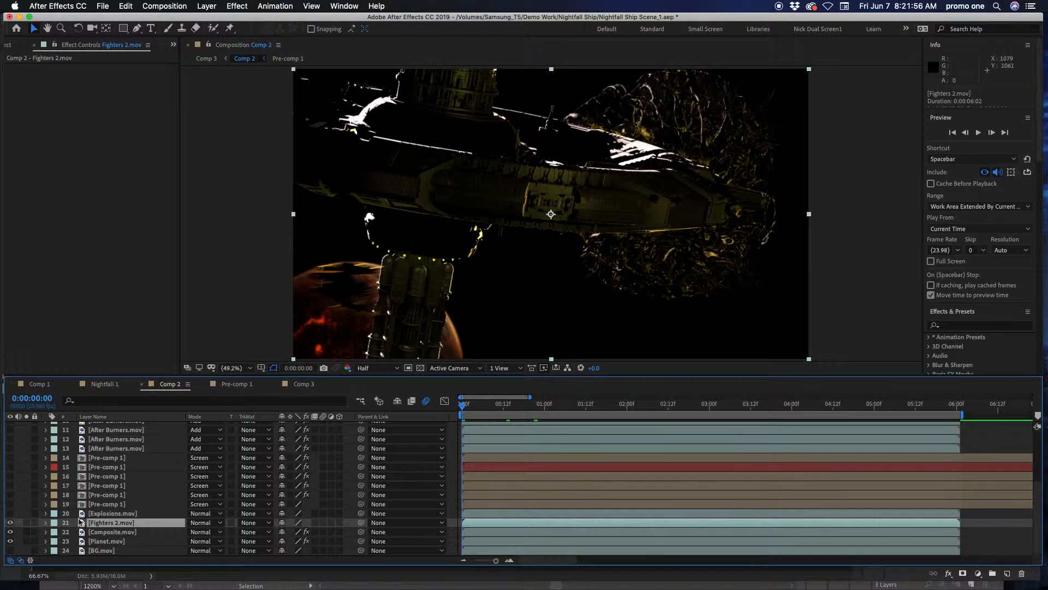
Turn on the three Station Lights.mov layers and scrub through the opening frames to check the lights, returning to frame 0
{"action": "scroll", "coordinate": [99, 513], "scroll_direction": "up", "scroll_amount": 5}
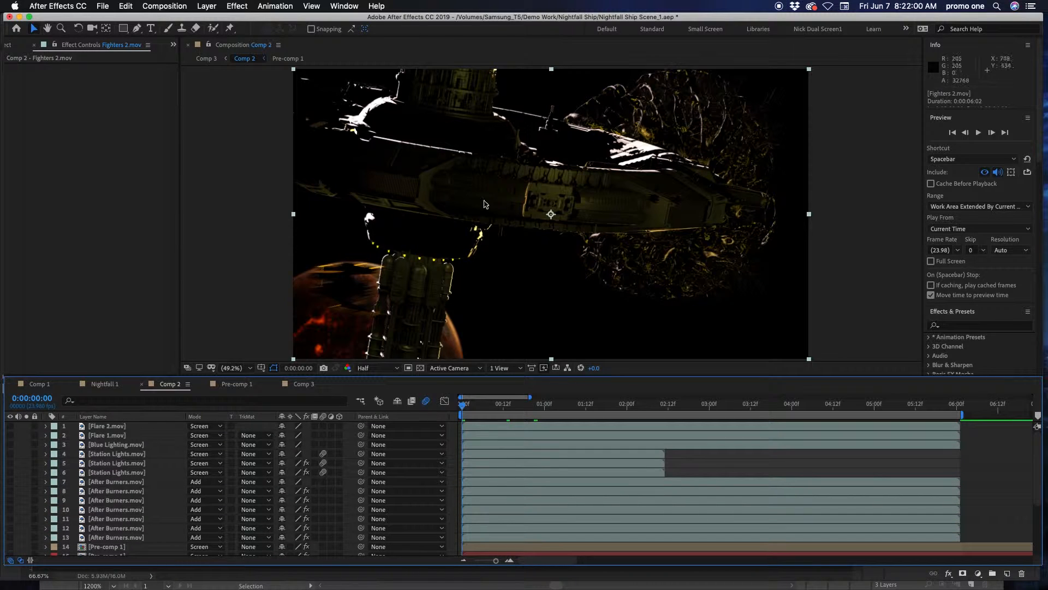
{"action": "left_click", "coordinate": [125, 453]}
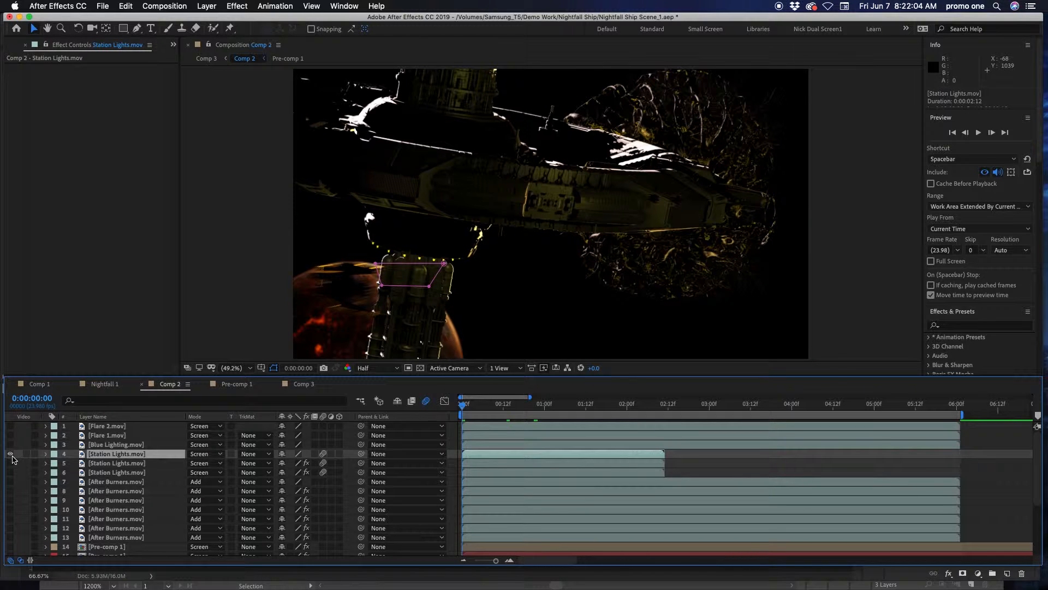
{"action": "left_click", "coordinate": [10, 454]}
{"action": "left_click", "coordinate": [10, 463]}
{"action": "left_click", "coordinate": [11, 472]}
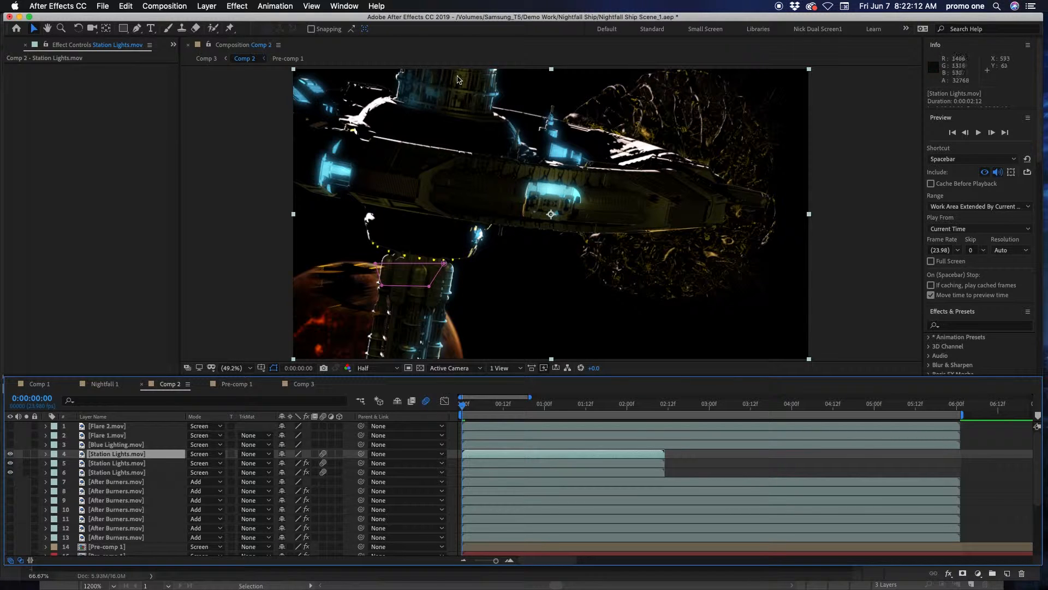
{"action": "mouse_move", "coordinate": [493, 409]}
{"action": "left_mouse_down"}
{"action": "mouse_move", "coordinate": [540, 410]}
{"action": "mouse_move", "coordinate": [512, 409]}
{"action": "left_mouse_up"}
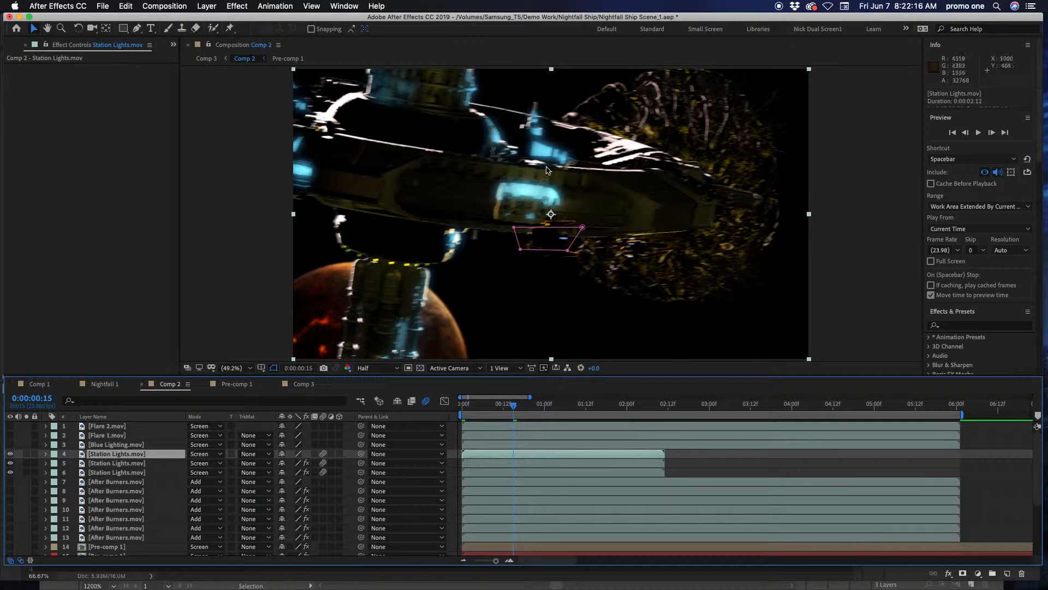
{"action": "left_click_drag", "start_coordinate": [496, 410], "coordinate": [463, 409]}
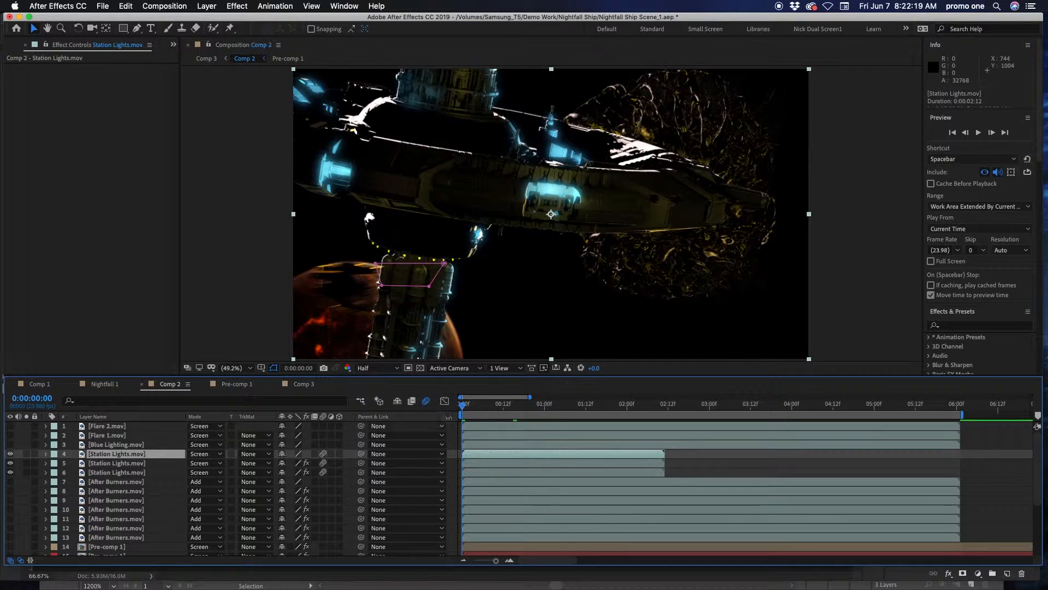
Select the Blue Lighting.mov layer, move to 0:00:03:11 and turn on its visibility
{"action": "left_click", "coordinate": [136, 446]}
{"action": "left_click_drag", "start_coordinate": [496, 410], "coordinate": [748, 413]}
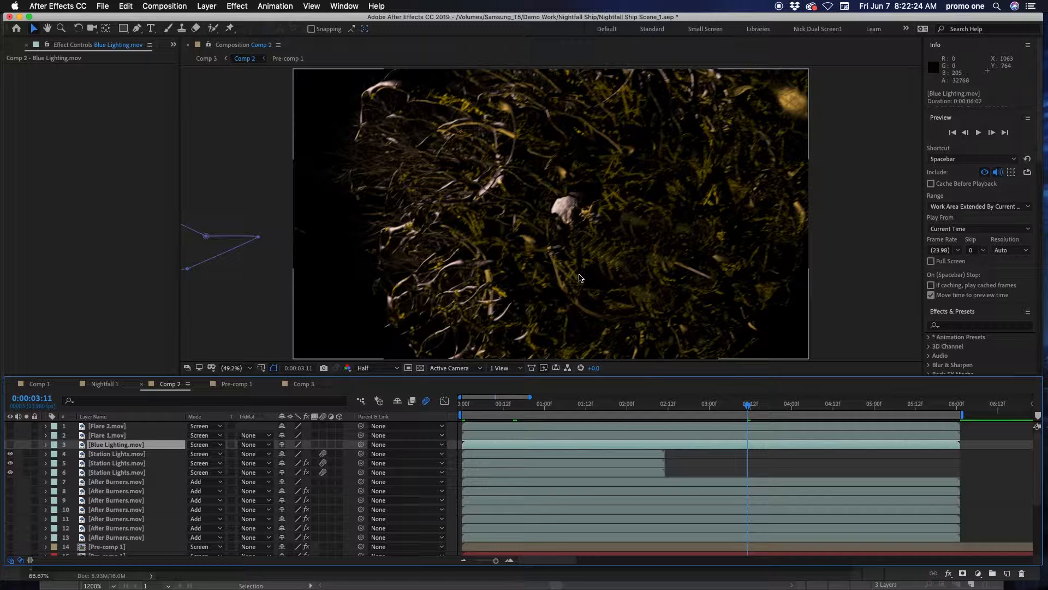
{"action": "left_click", "coordinate": [11, 445]}
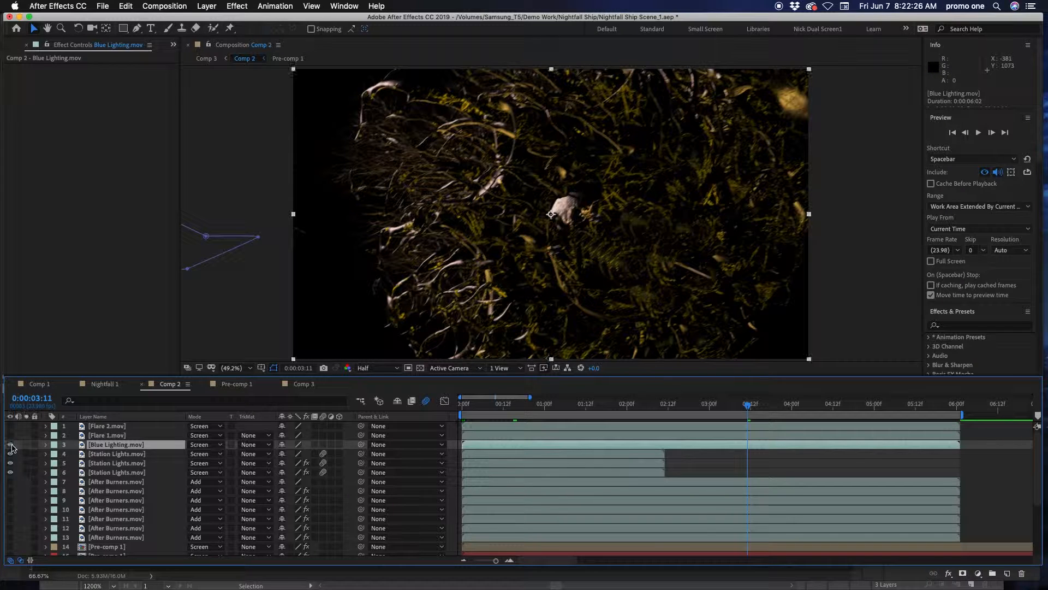
Turn on the After Burners.mov layers alongside Blue Lighting.mov, check the fighters up to 0:00:03:09 and return to the first frame
{"action": "left_click", "coordinate": [11, 445]}
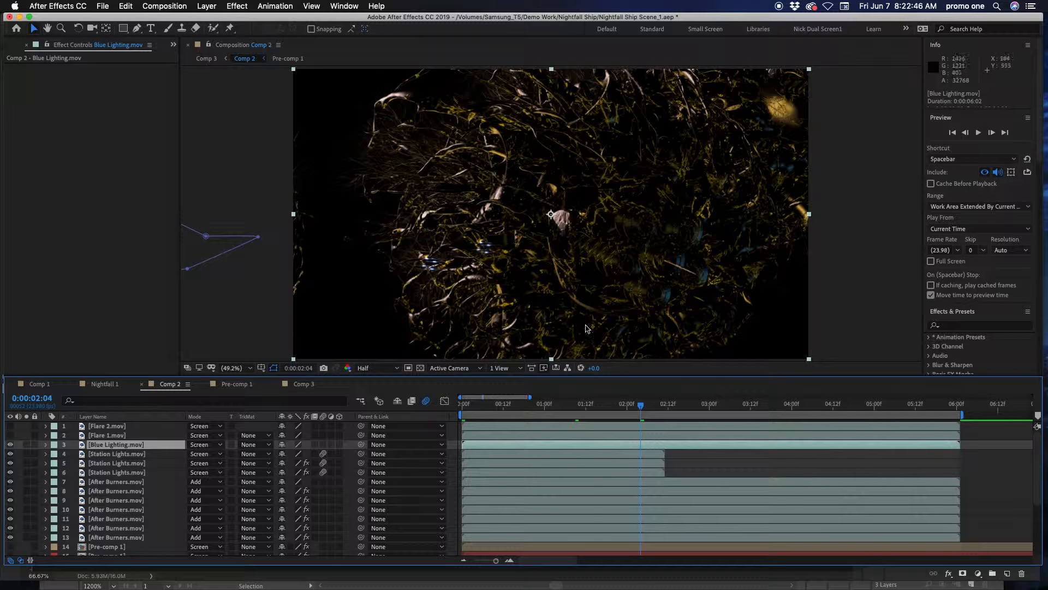
{"action": "left_click_drag", "start_coordinate": [687, 407], "coordinate": [738, 407]}
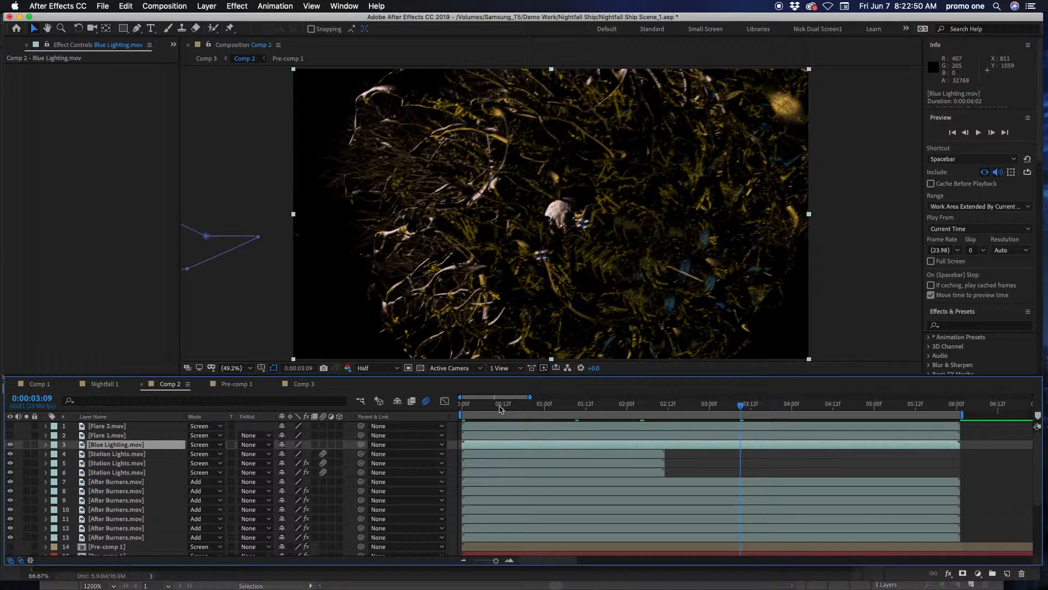
{"action": "key", "text": "Home"}
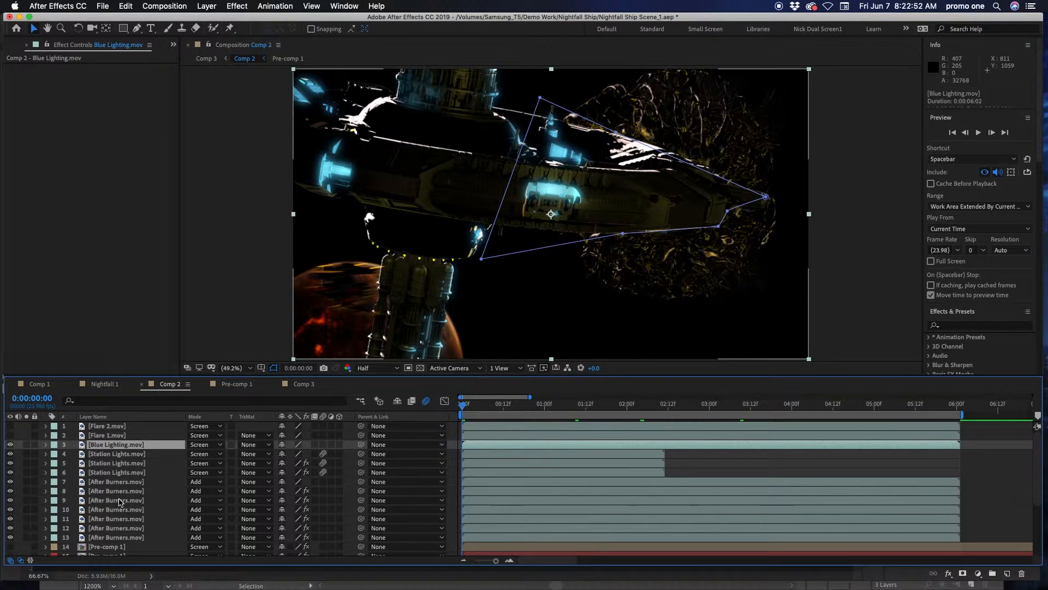
Show the BG.mov layer temporarily, preview the background at several points along the timeline, and hide the layer again
{"action": "scroll", "coordinate": [120, 501], "scroll_direction": "down", "scroll_amount": 5}
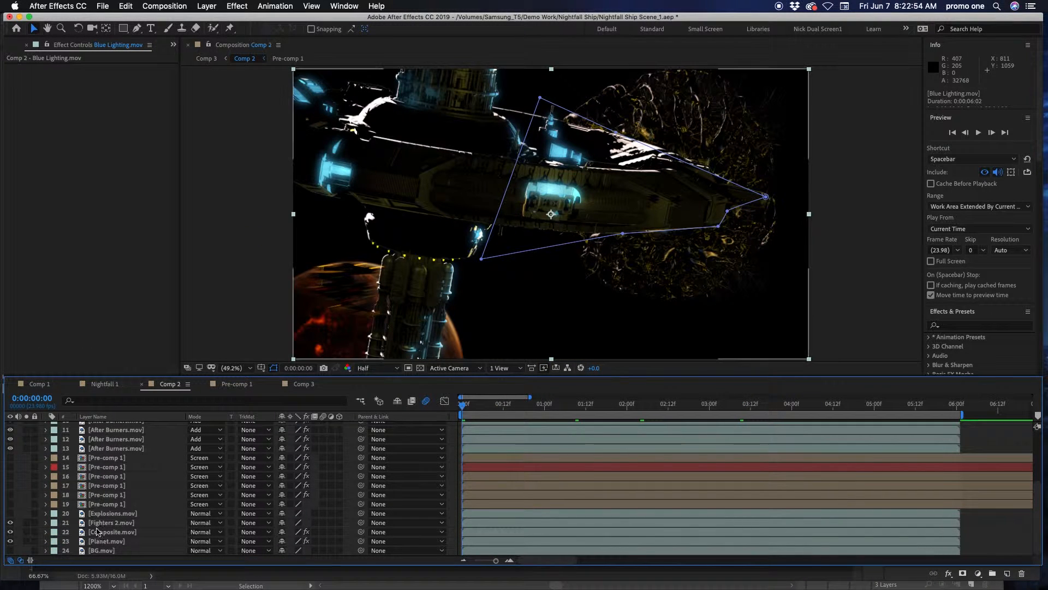
{"action": "left_click", "coordinate": [10, 551]}
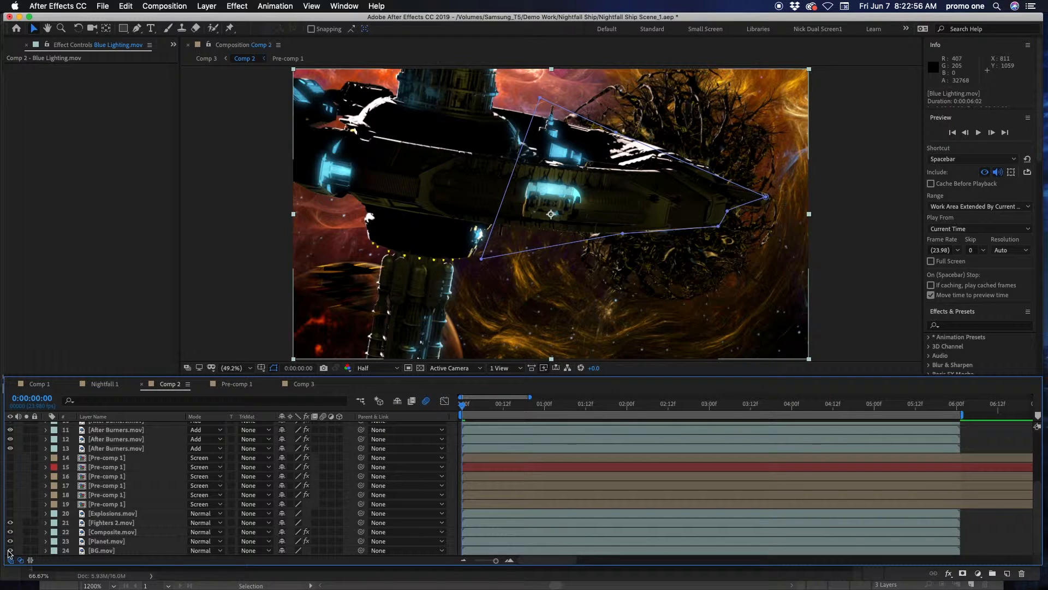
{"action": "left_click_drag", "start_coordinate": [547, 404], "coordinate": [589, 406]}
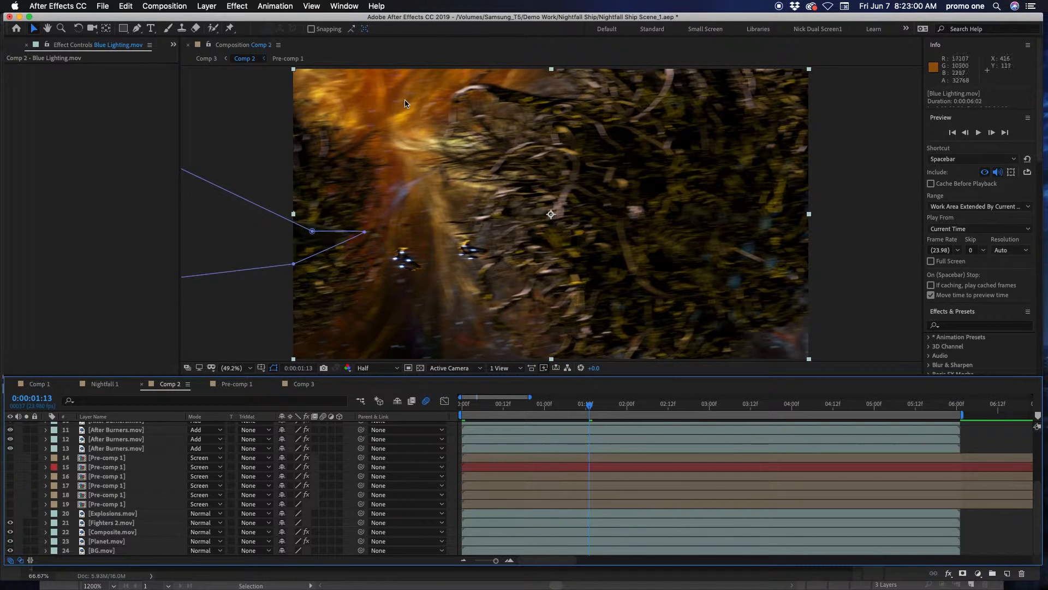
{"action": "left_click", "coordinate": [701, 404]}
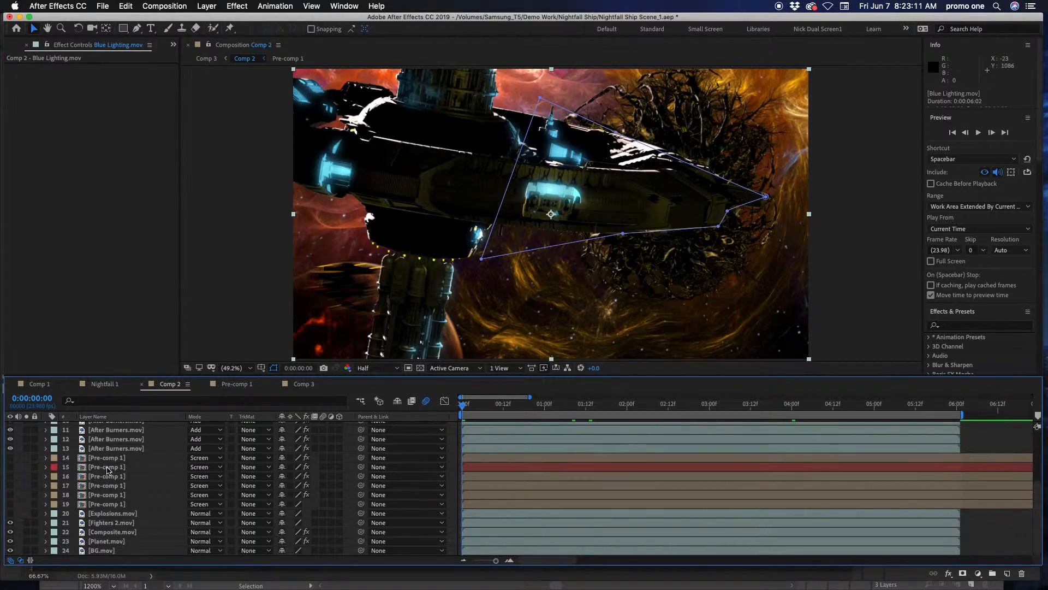
{"action": "left_click", "coordinate": [121, 459]}
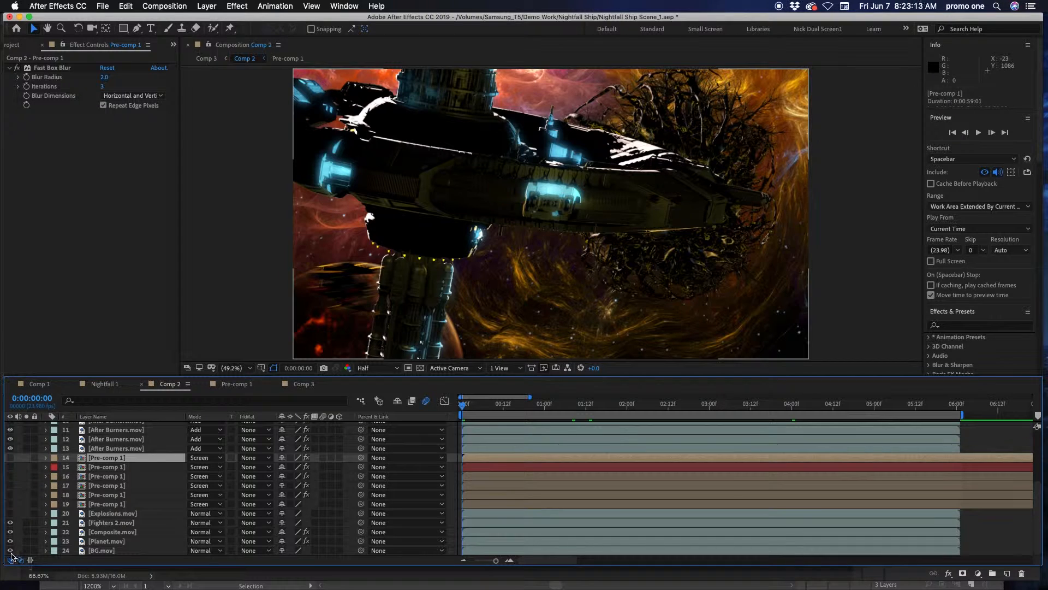
{"action": "left_click", "coordinate": [11, 551]}
Check the Flare 2.mov and Flare 1.mov layers in turn at the first frame, and turn on both flares at 0:00:01:19
{"action": "scroll", "coordinate": [99, 493], "scroll_direction": "up", "scroll_amount": 5}
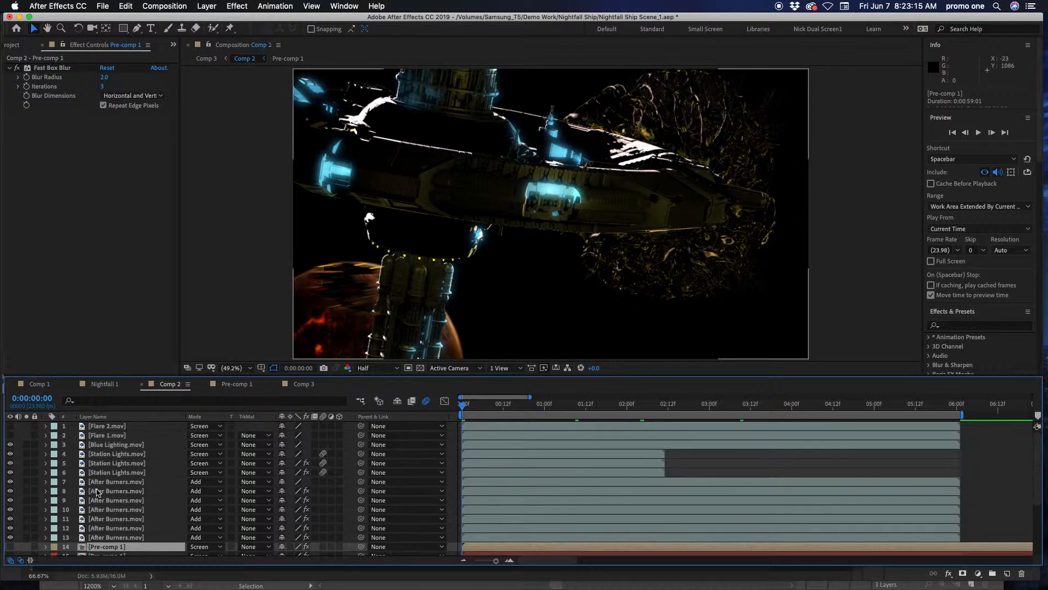
{"action": "left_click", "coordinate": [10, 425]}
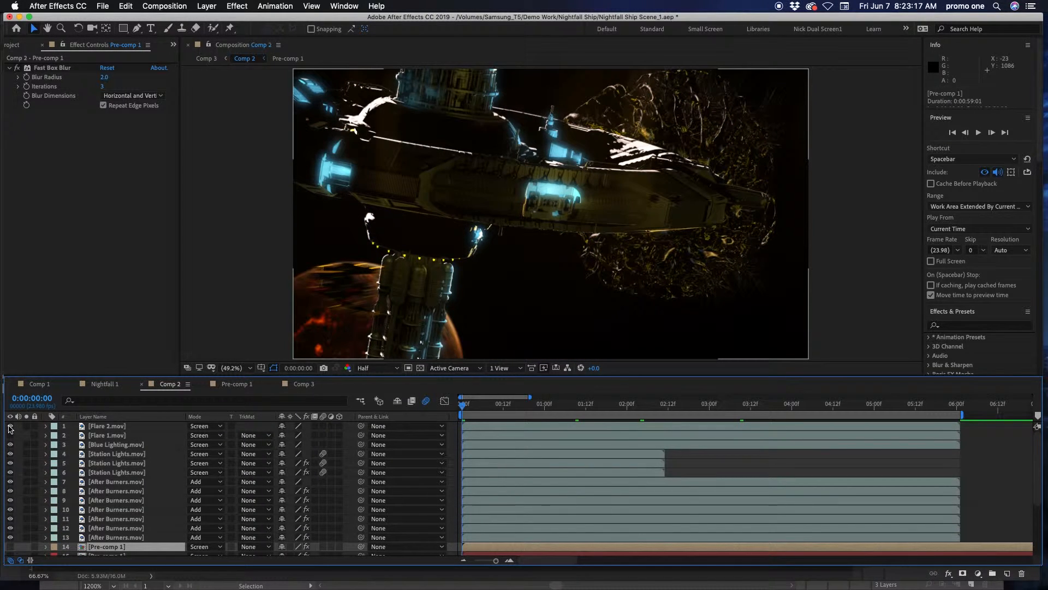
{"action": "left_click", "coordinate": [10, 435]}
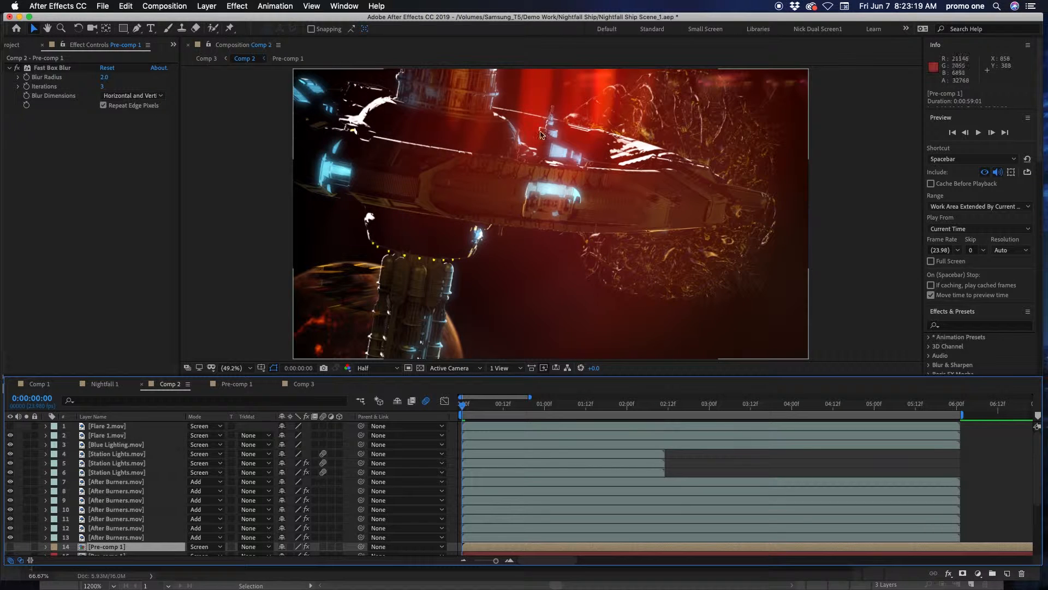
{"action": "left_click_drag", "start_coordinate": [517, 406], "coordinate": [610, 407]}
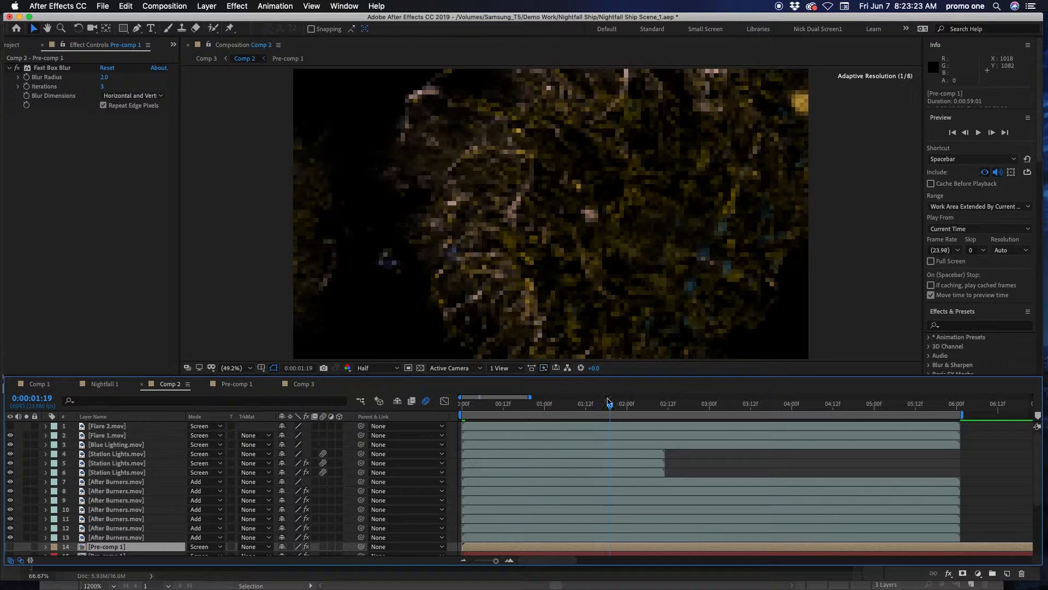
{"action": "left_click", "coordinate": [108, 436]}
{"action": "left_click", "coordinate": [106, 427]}
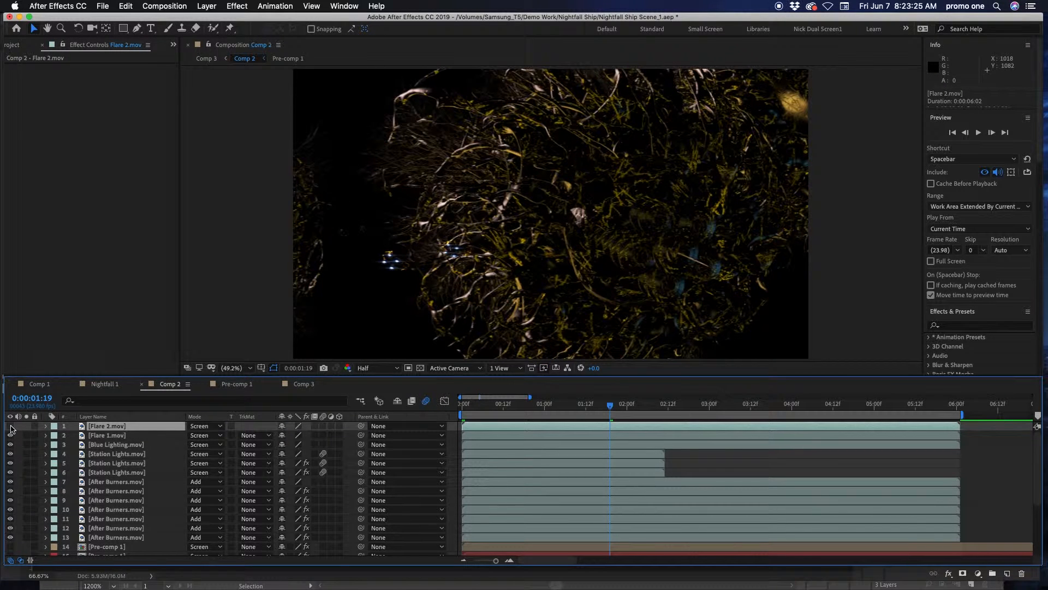
{"action": "left_click", "coordinate": [10, 427]}
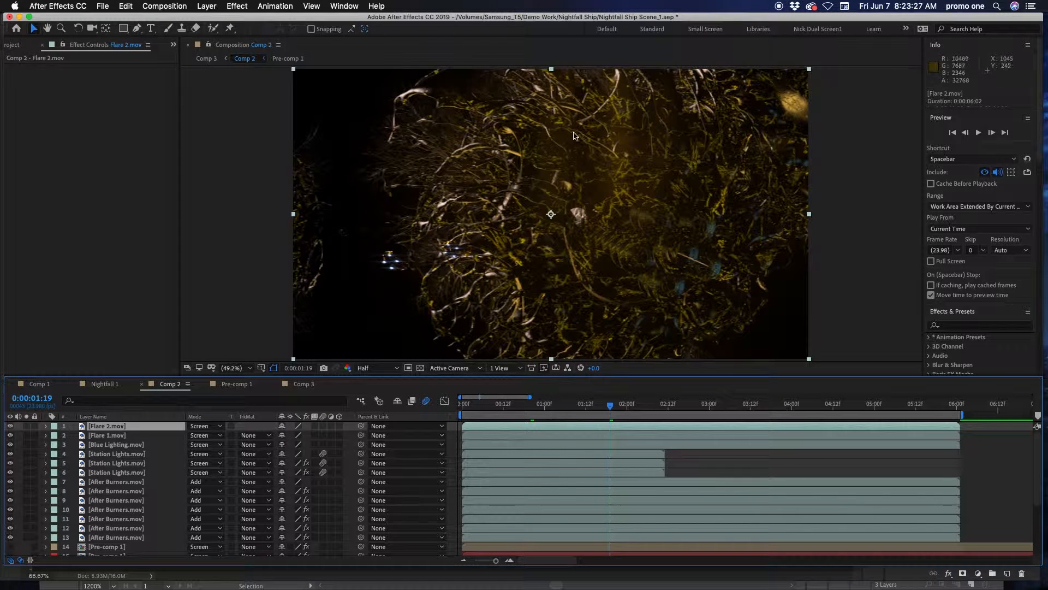
Turn on Pre-comp 1 layers 14 and 16 through 19, together with the Explosions.mov layer
{"action": "scroll", "coordinate": [115, 498], "scroll_direction": "down", "scroll_amount": 5}
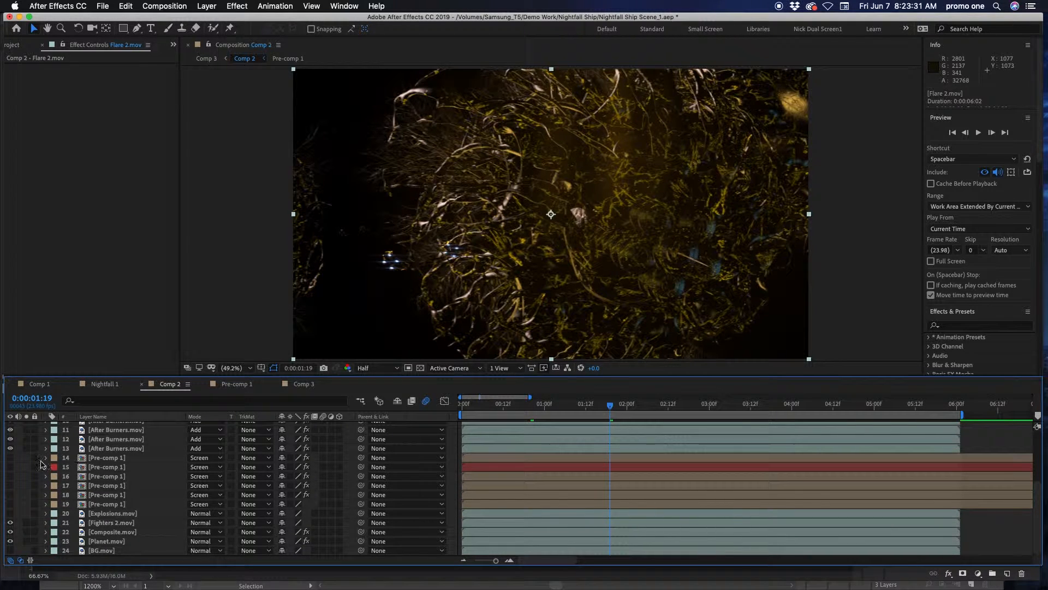
{"action": "left_click", "coordinate": [10, 457]}
{"action": "left_click_drag", "start_coordinate": [10, 476], "coordinate": [9, 486]}
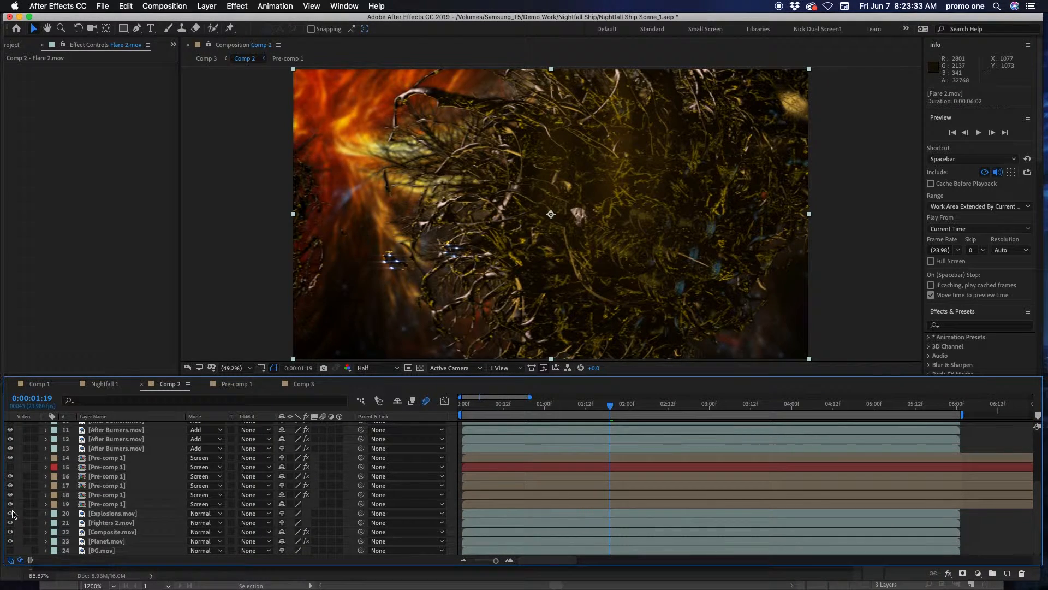
Move back to 0:00:00:04 and turn off the Flare 2.mov and Flare 1.mov layers
{"action": "left_click_drag", "start_coordinate": [516, 408], "coordinate": [476, 410]}
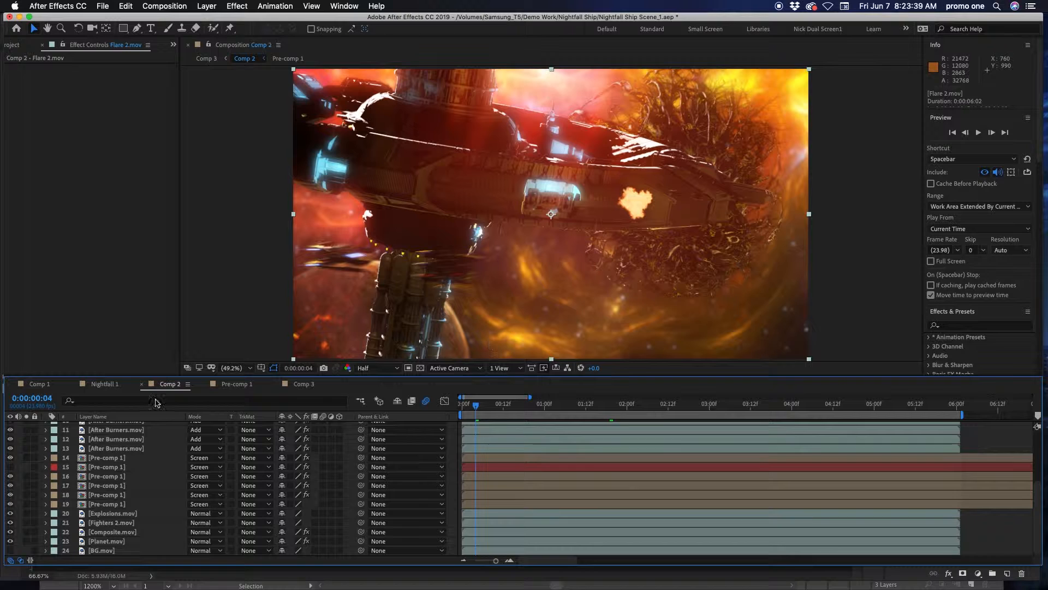
{"action": "scroll", "coordinate": [11, 429], "scroll_direction": "up", "scroll_amount": 5}
{"action": "left_click_drag", "start_coordinate": [11, 429], "coordinate": [10, 438]}
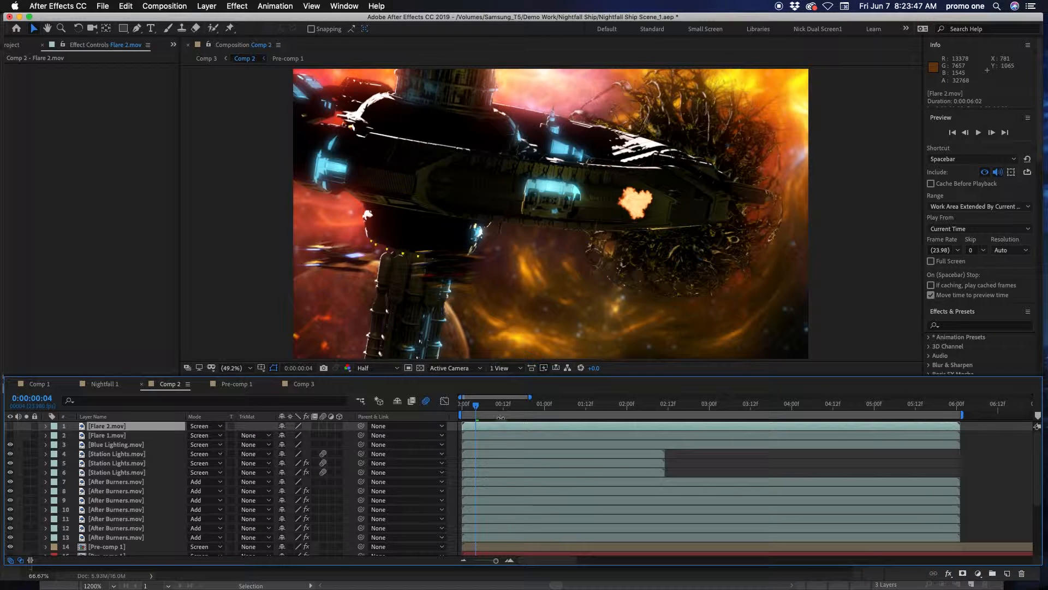
Open the Pre-comp 1 composition from layer 14 to examine its contents, and return to Comp 2
{"action": "scroll", "coordinate": [102, 519], "scroll_direction": "down", "scroll_amount": 5}
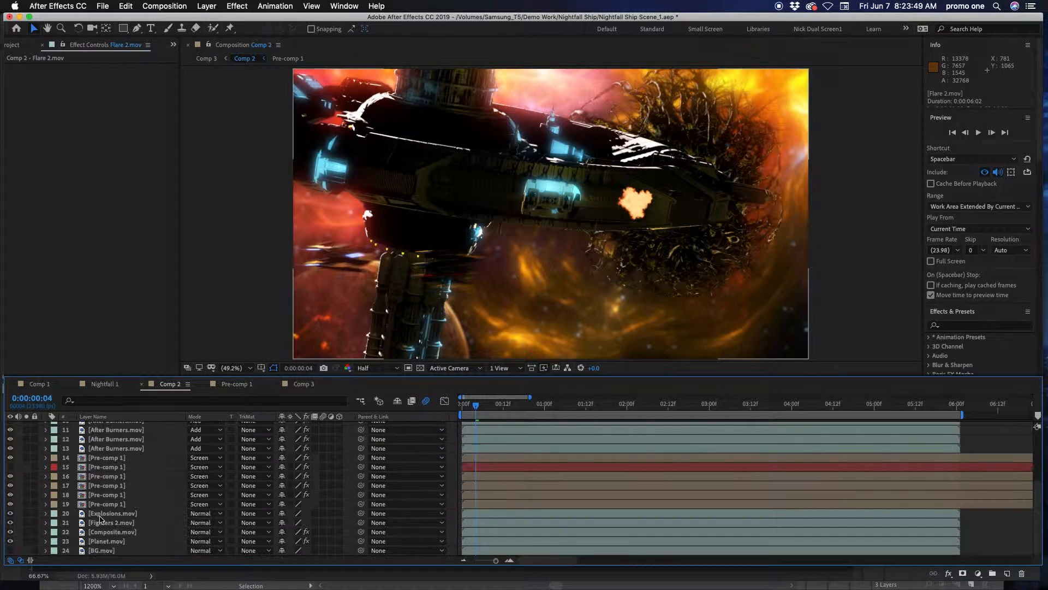
{"action": "left_click", "coordinate": [96, 476]}
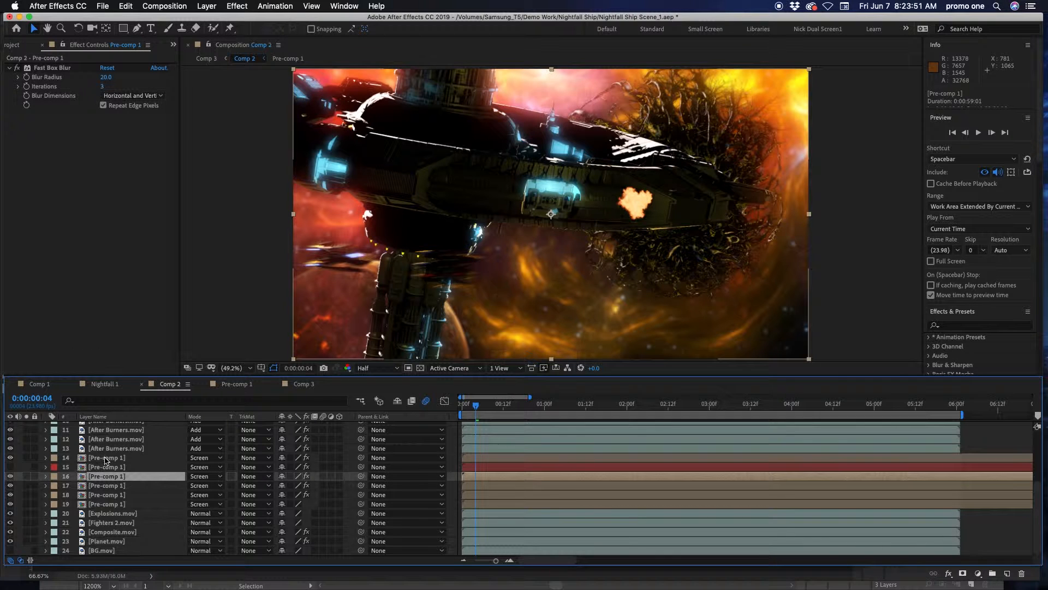
{"action": "left_click", "coordinate": [103, 459]}
{"action": "double_click", "coordinate": [84, 461]}
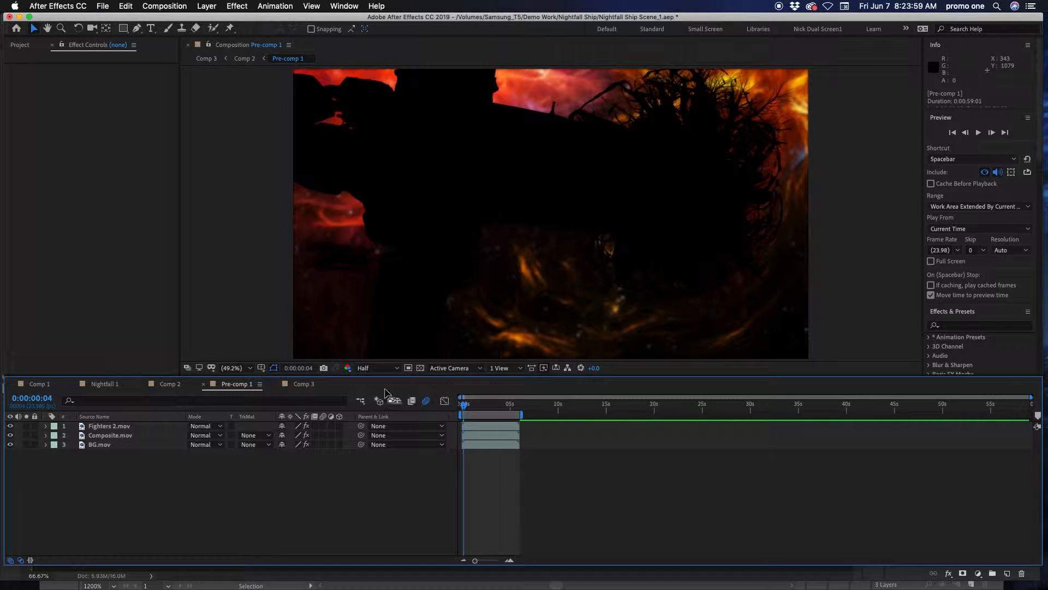
{"action": "left_click", "coordinate": [184, 386]}
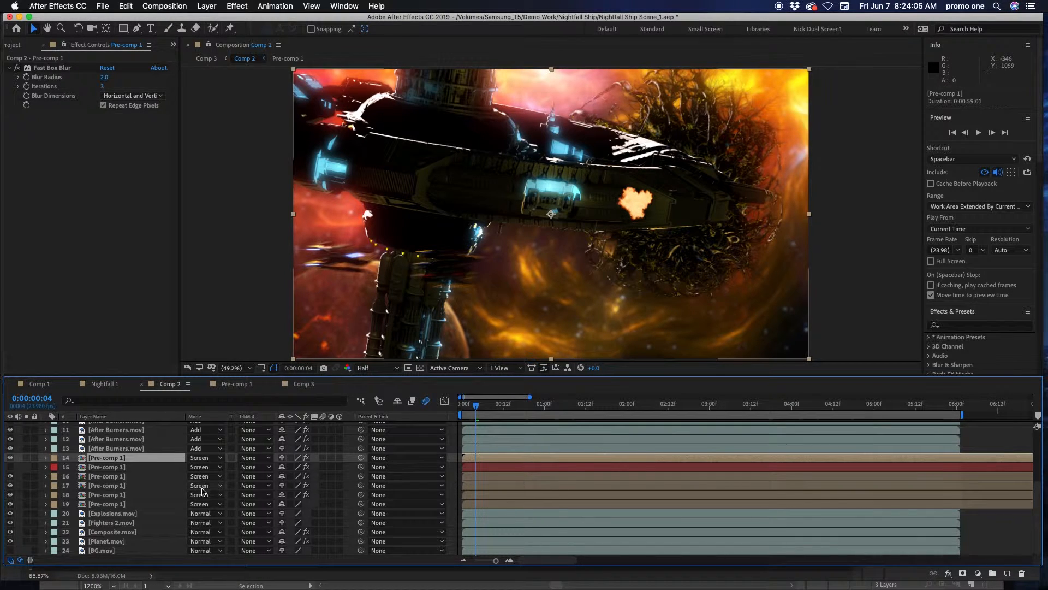
Compare the Fast Box Blur settings on Pre-comp 1 layers 16, 17 and 18, and select layer 19
{"action": "left_click", "coordinate": [109, 476]}
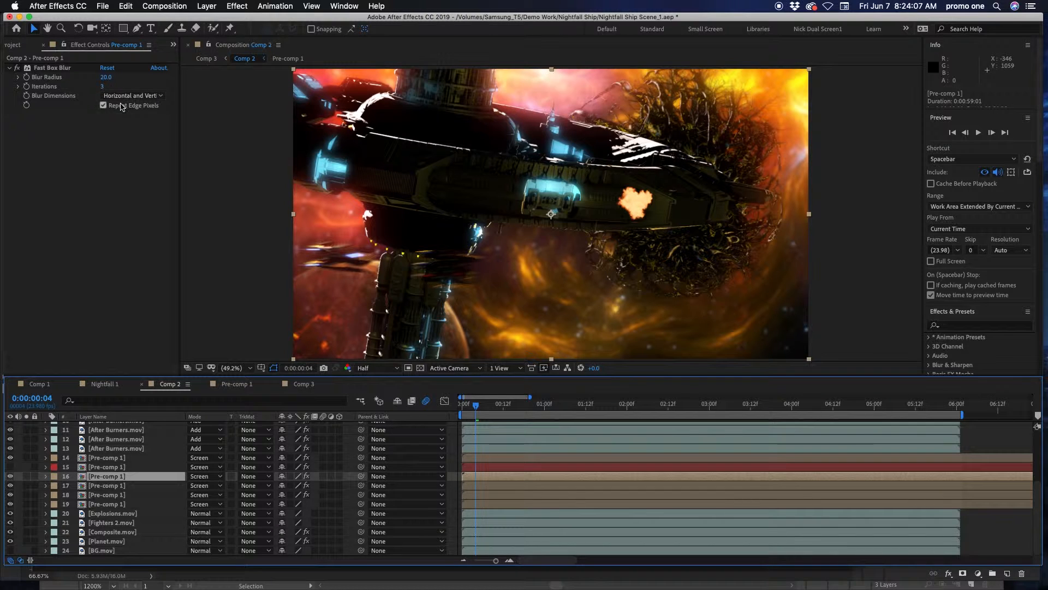
{"action": "left_click", "coordinate": [121, 486]}
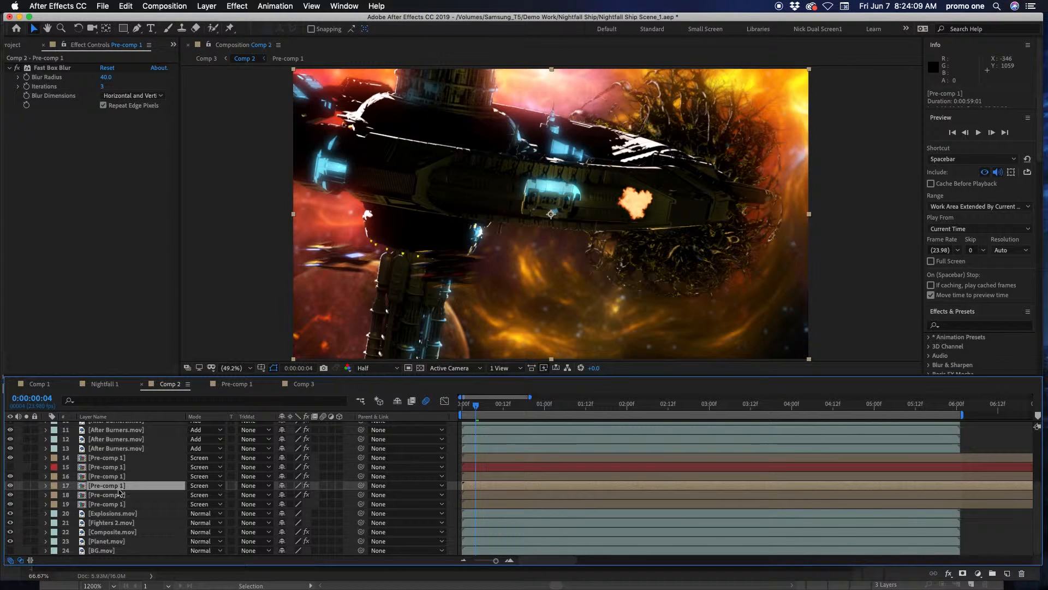
{"action": "left_click", "coordinate": [117, 495]}
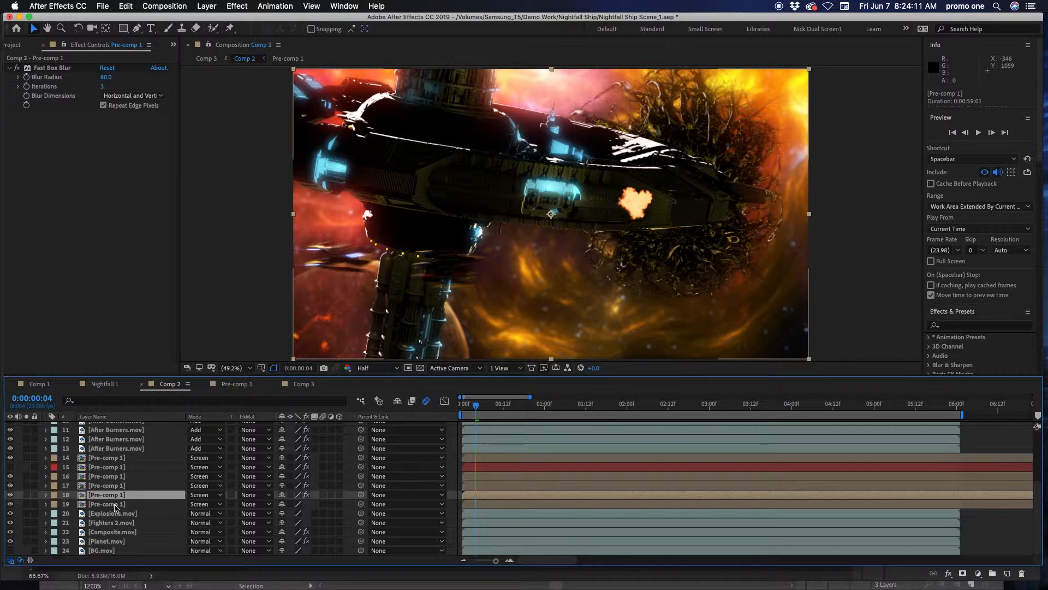
{"action": "left_click", "coordinate": [115, 505]}
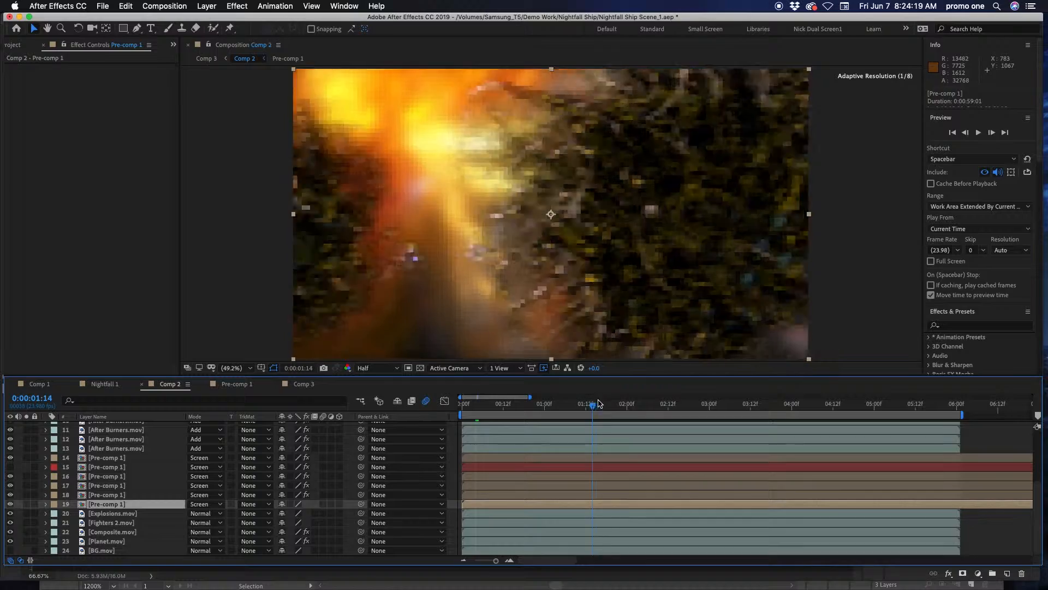
Preview the Comp 2 composite at 0:00:02:05 and 0:00:03:01, and return to 0:00:00:01
{"action": "left_click", "coordinate": [603, 405]}
{"action": "left_click", "coordinate": [644, 406]}
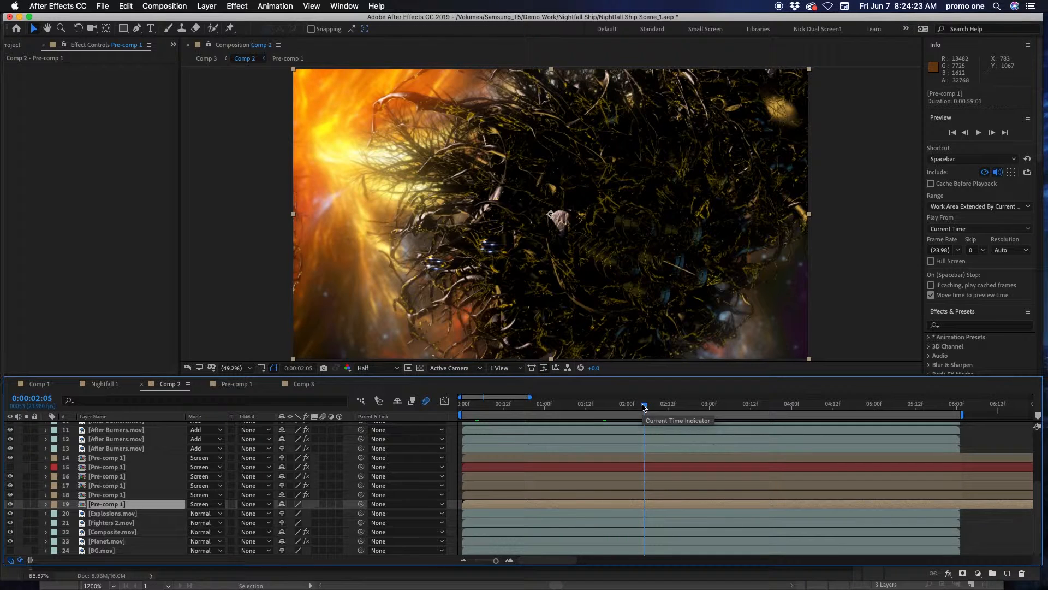
{"action": "left_click_drag", "start_coordinate": [644, 406], "coordinate": [713, 410]}
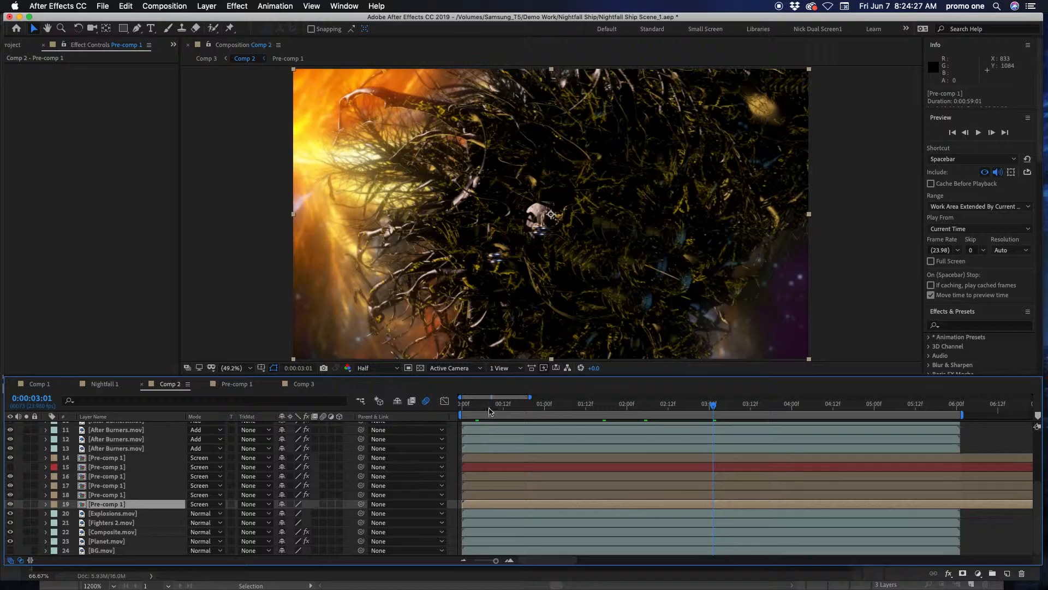
{"action": "left_click_drag", "start_coordinate": [468, 414], "coordinate": [466, 412]}
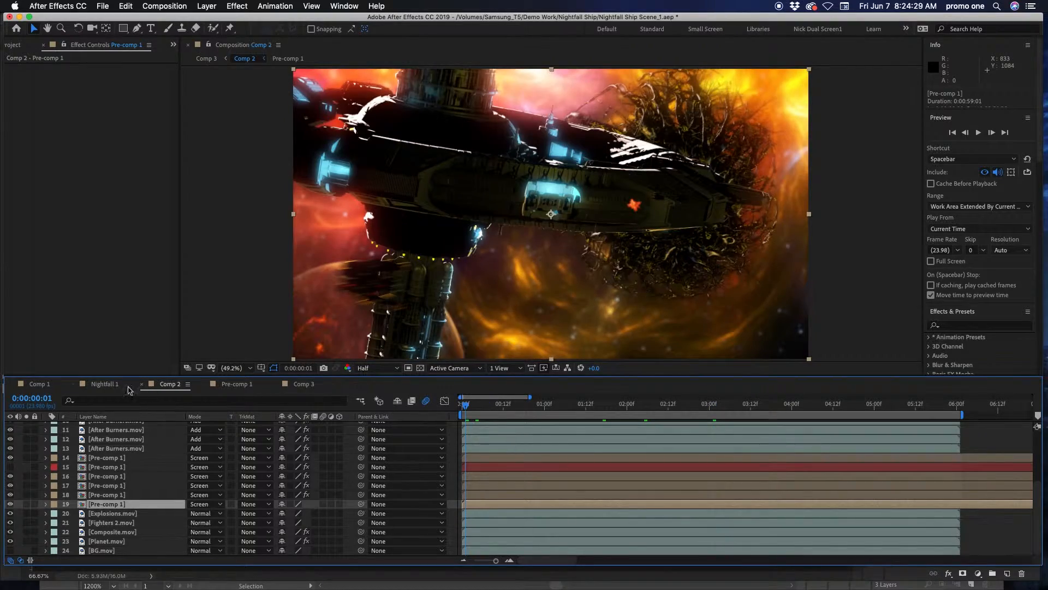